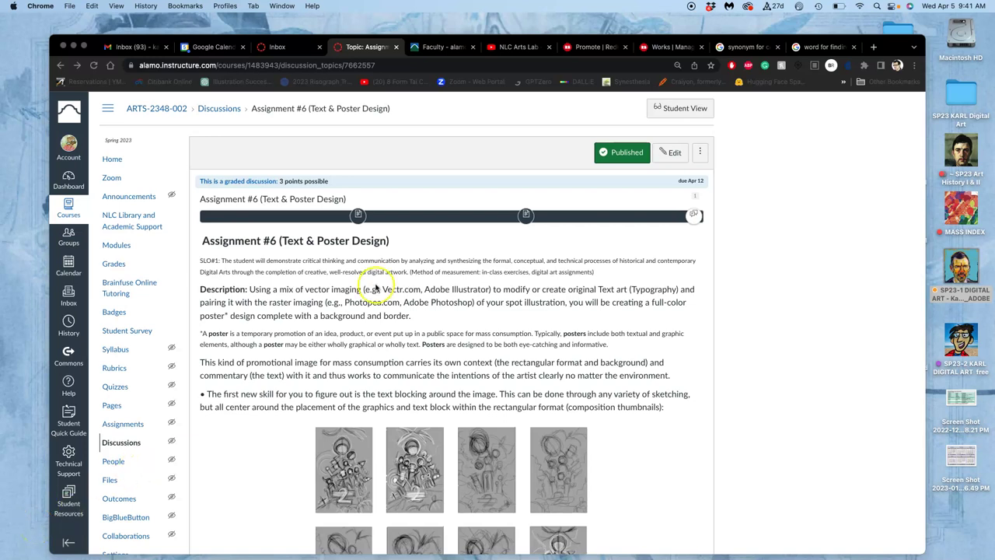
# Open the SP23-1 DIGITAL ART course folder from the desktop in Finder.
pyautogui.doubleClick(958, 269)
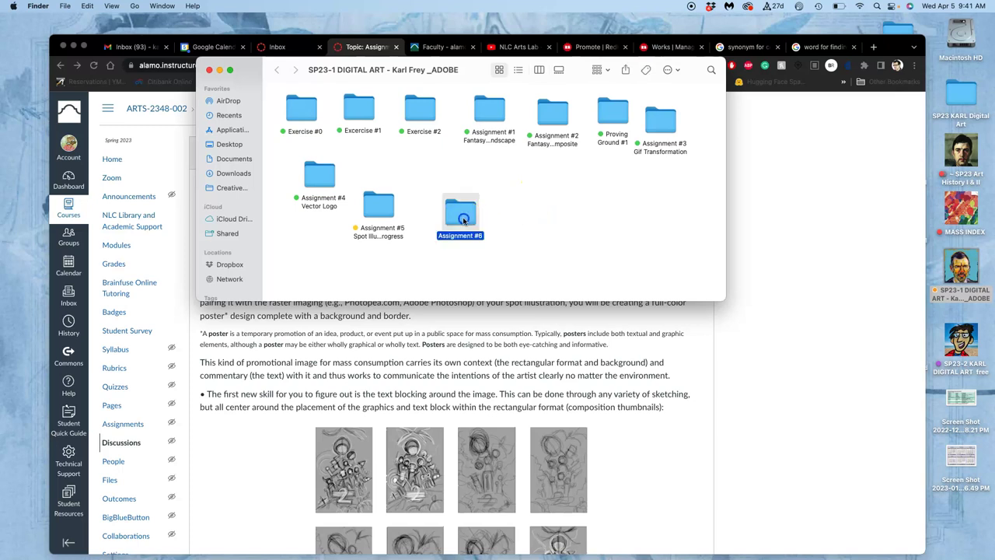
# Open Assignment #6 and launch the Assign 6 Text Blocking Art .psd in Photoshop.
pyautogui.doubleClick(459, 212)
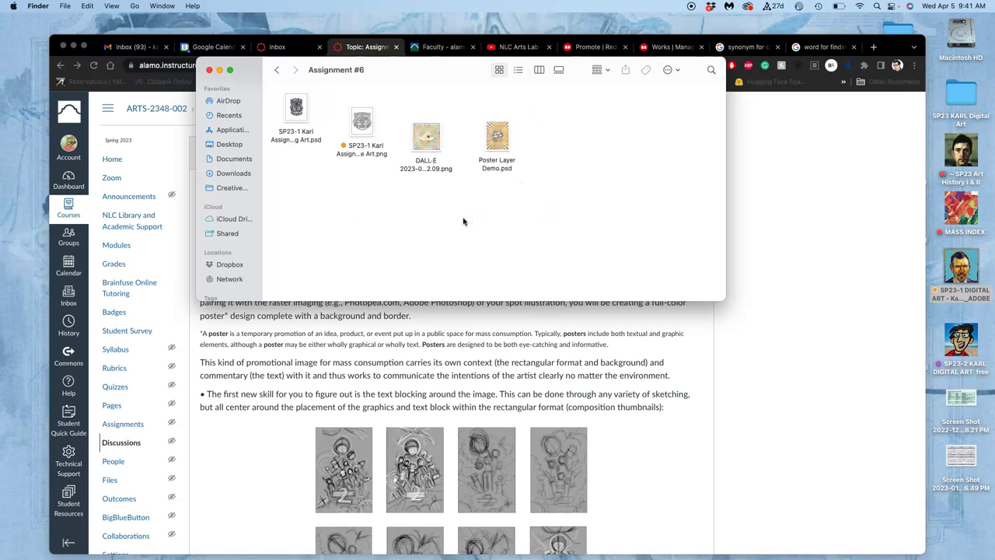
pyautogui.click(303, 118)
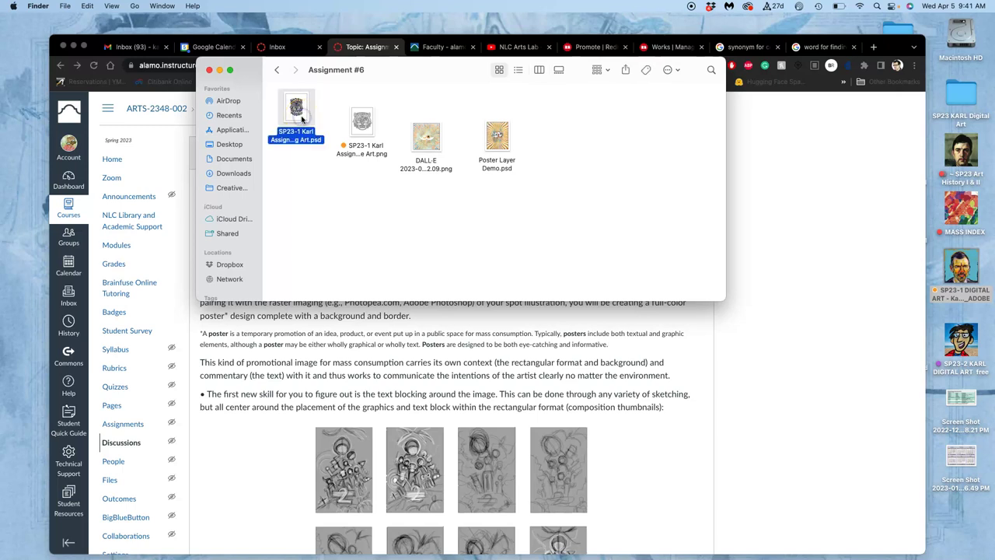
pyautogui.doubleClick(303, 118)
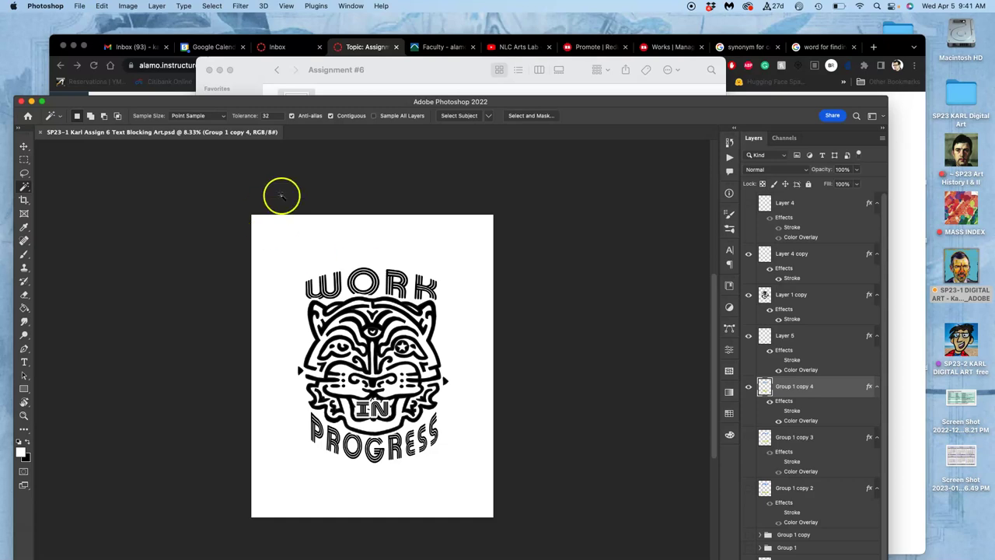
# Create a blank Untitled-1 document from the 8 x 10 in, 350 ppi recent preset.
pyautogui.click(80, 7)
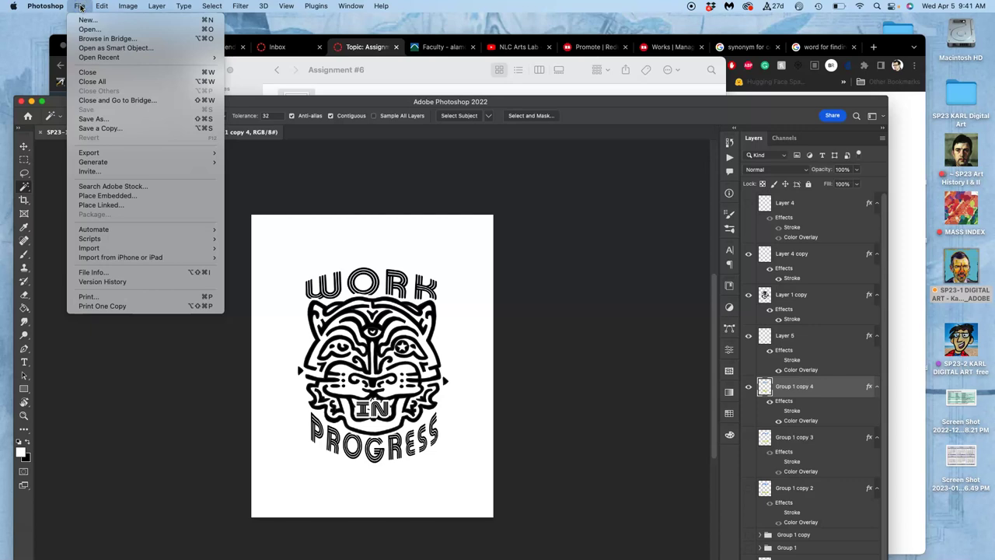
pyautogui.click(83, 21)
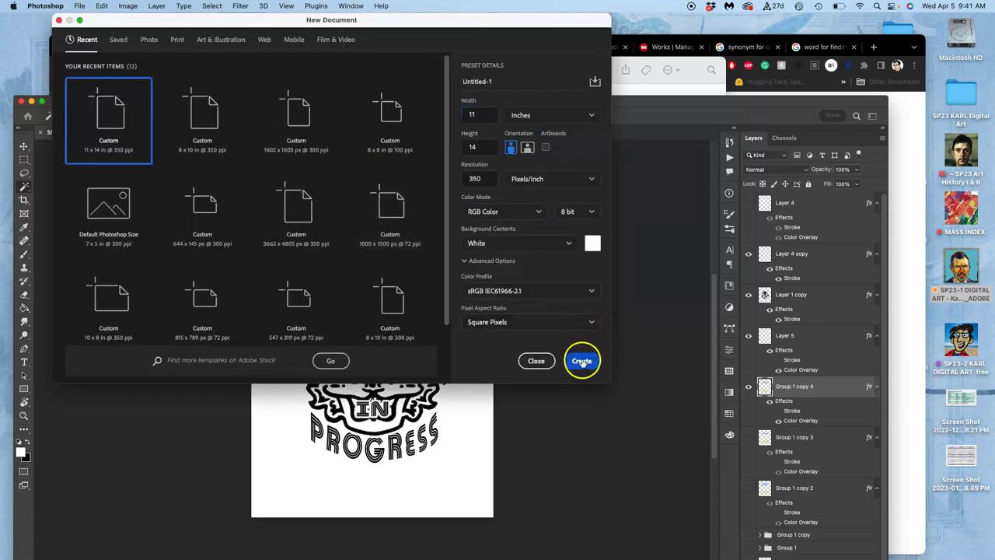
pyautogui.click(205, 127)
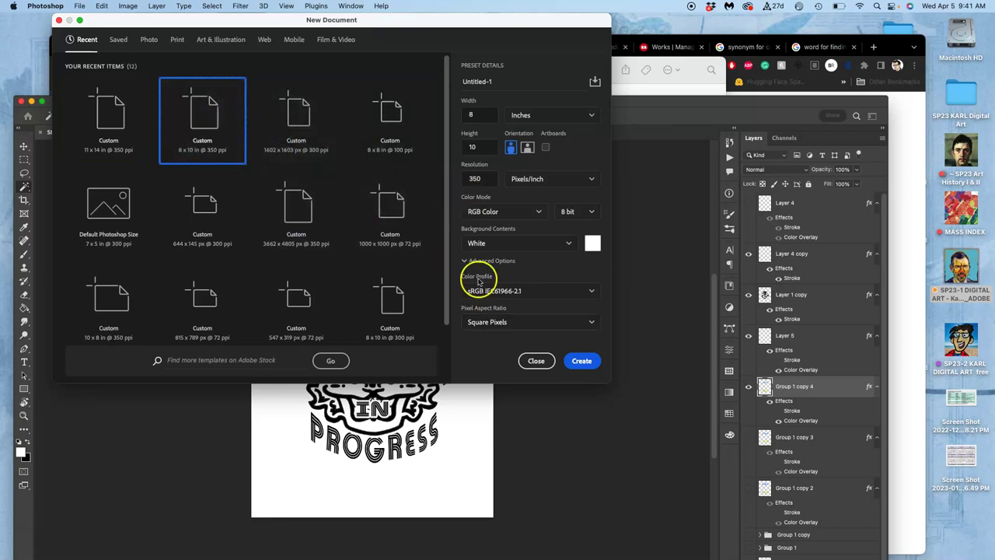
pyautogui.click(585, 360)
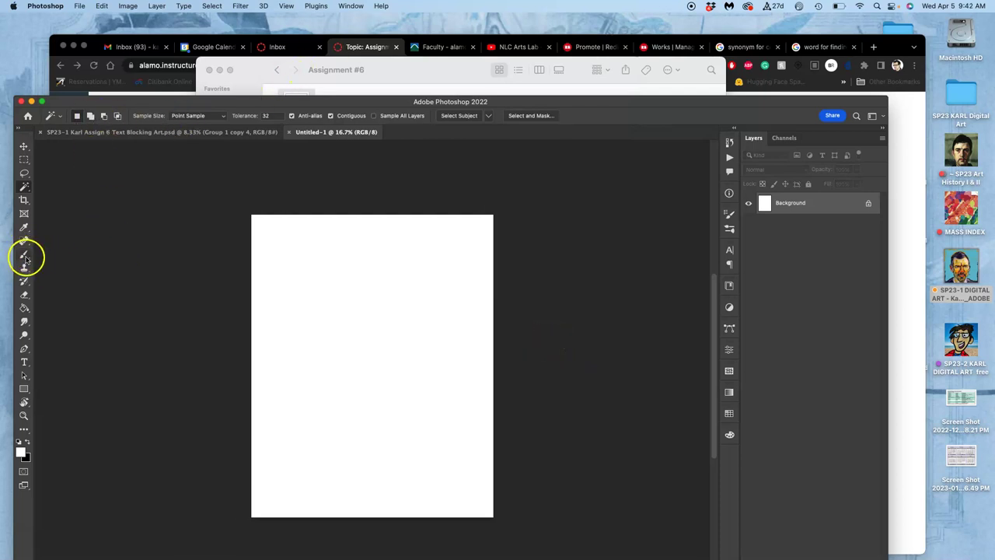
# Navigate to Assignment #5 > FINALS and open the tiger color spot PNG in Preview.
pyautogui.click(466, 77)
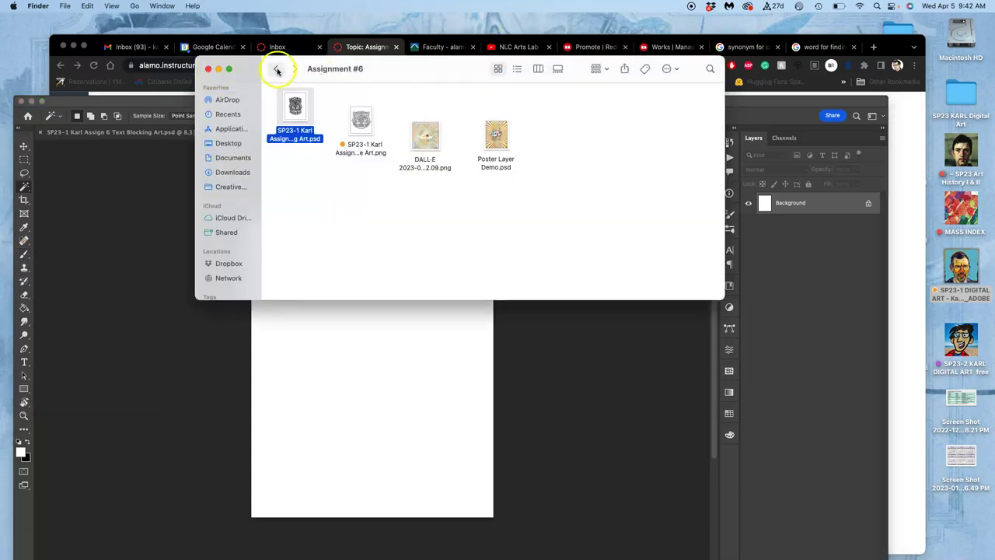
pyautogui.click(276, 68)
pyautogui.click(379, 205)
pyautogui.doubleClick(378, 205)
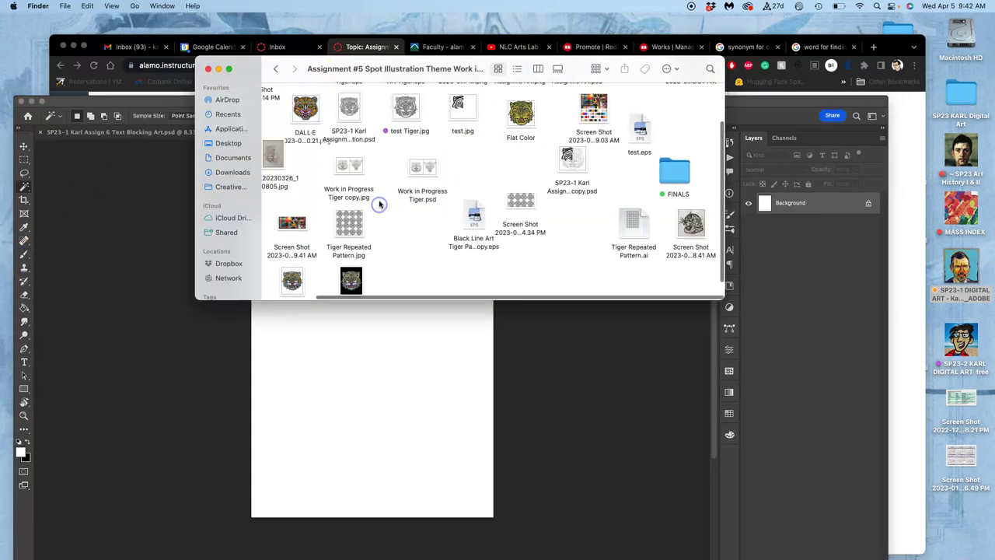
pyautogui.doubleClick(678, 173)
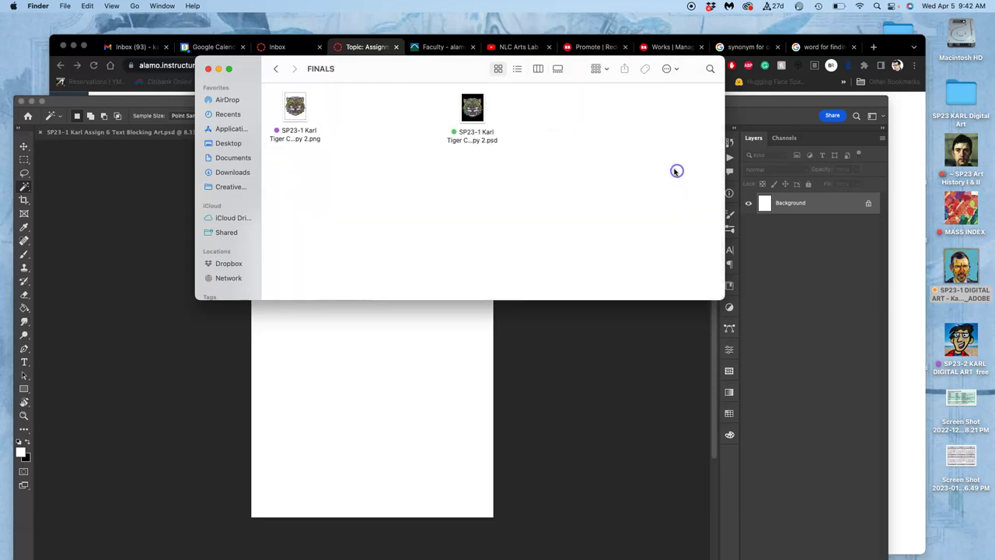
pyautogui.click(294, 105)
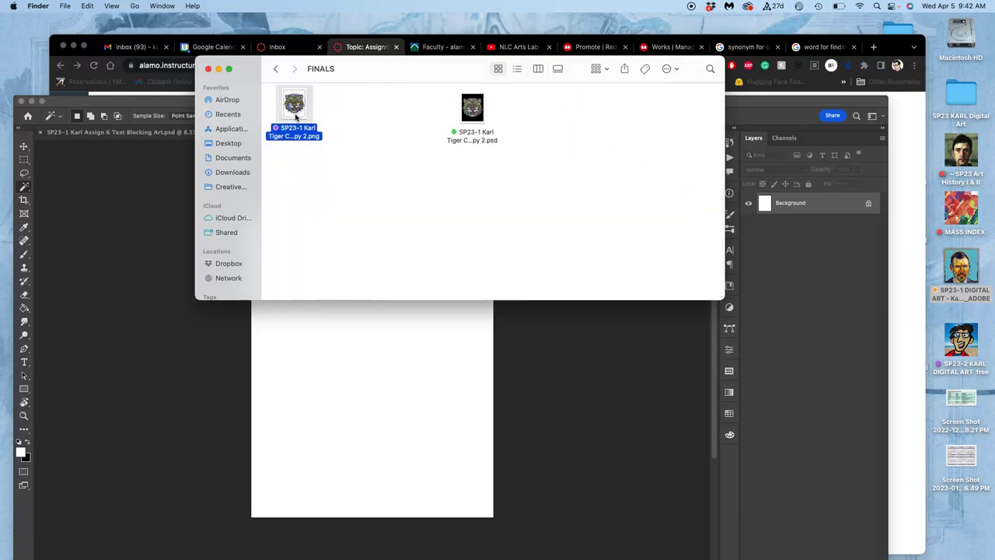
pyautogui.doubleClick(295, 108)
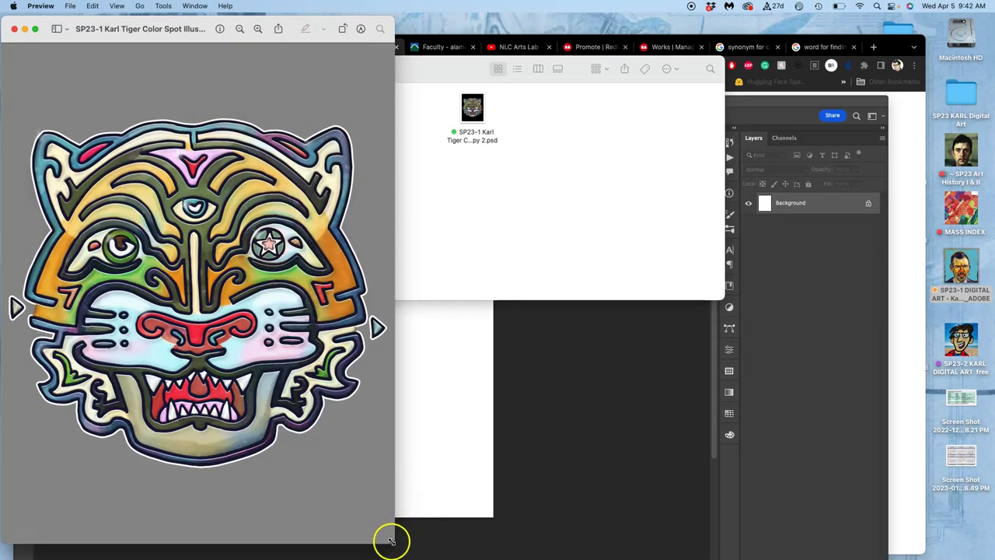
# Shrink the Preview window and resize the tiger image to 12 x 15.27 inches at 350 ppi.
pyautogui.moveTo(390, 540); pyautogui.dragTo(279, 361)
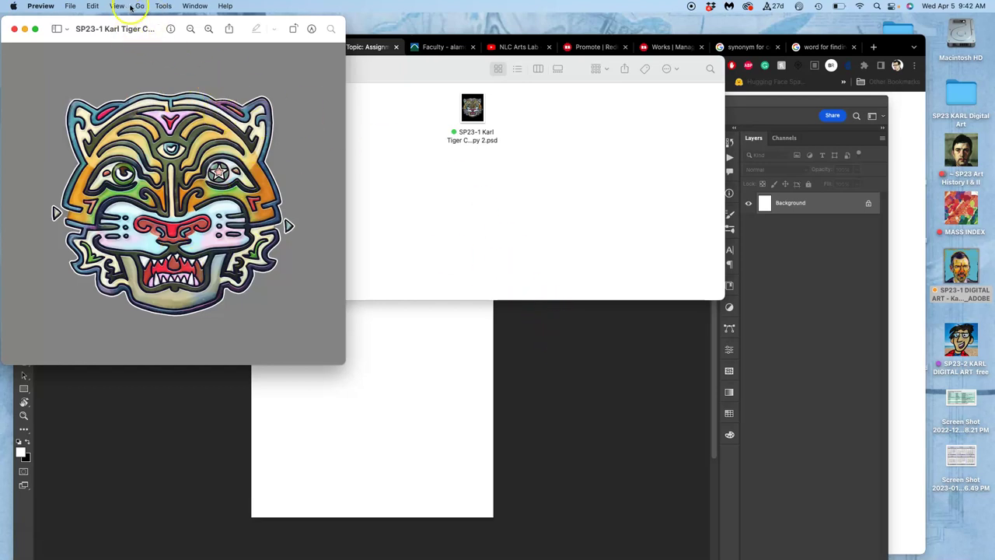
pyautogui.click(163, 6)
pyautogui.click(165, 63)
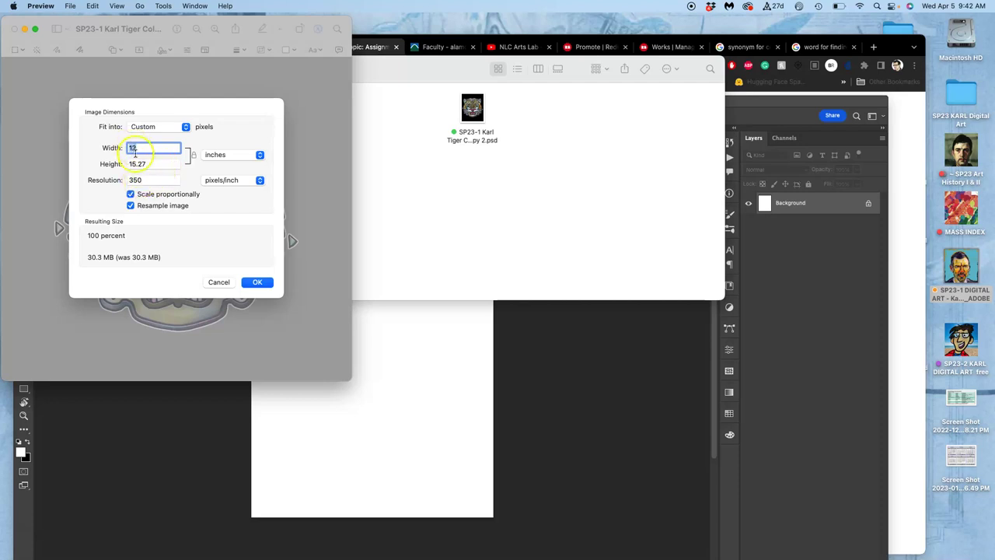
pyautogui.click(258, 283)
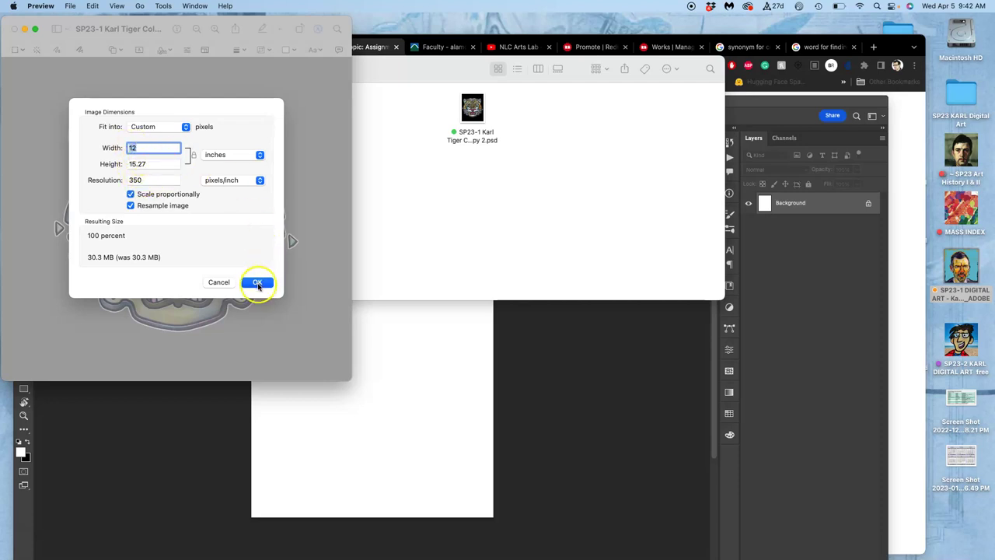
pyautogui.click(160, 6)
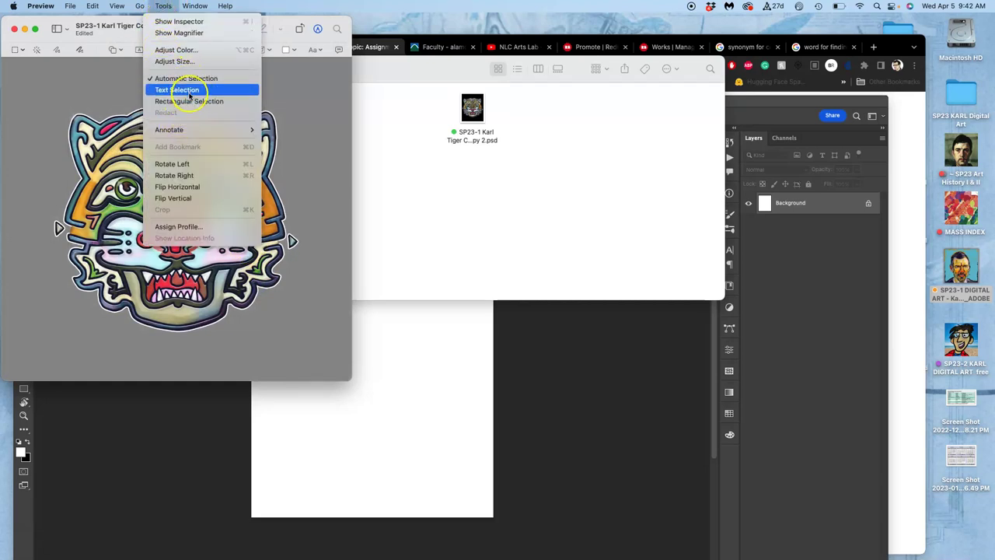
pyautogui.moveTo(117, 6)
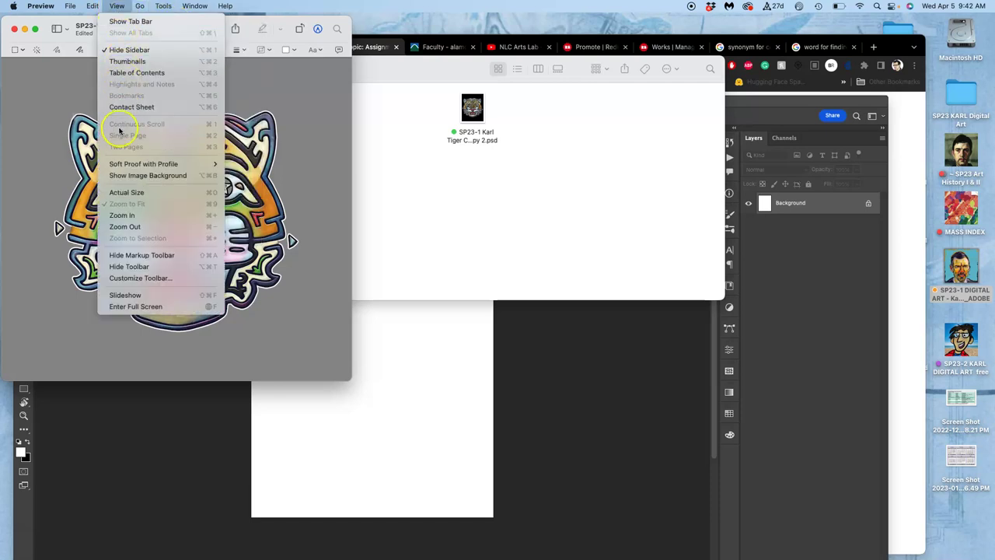
pyautogui.click(121, 191)
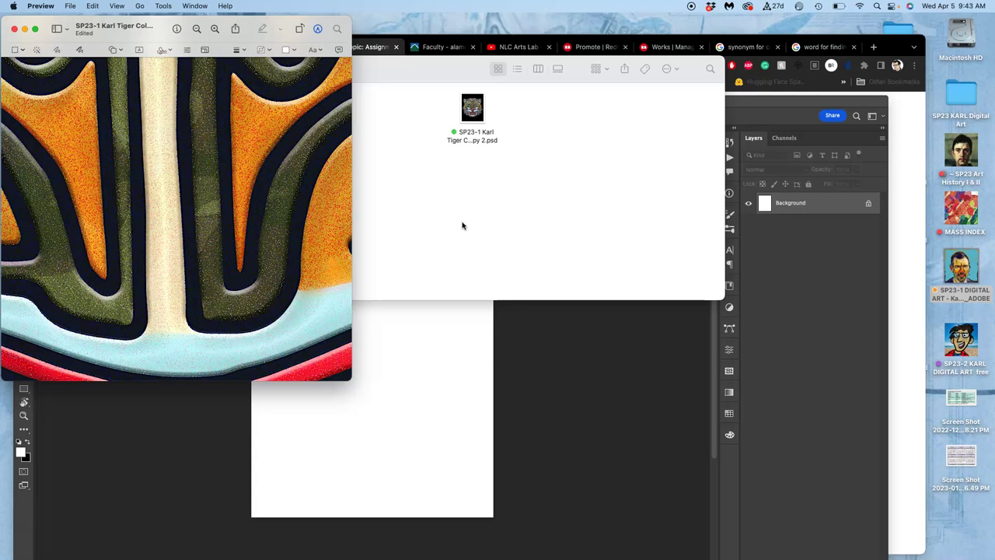
# Close the tiger image and reopen the PNG from the FINALS folder in Preview.
pyautogui.click(461, 226)
pyautogui.click(126, 52)
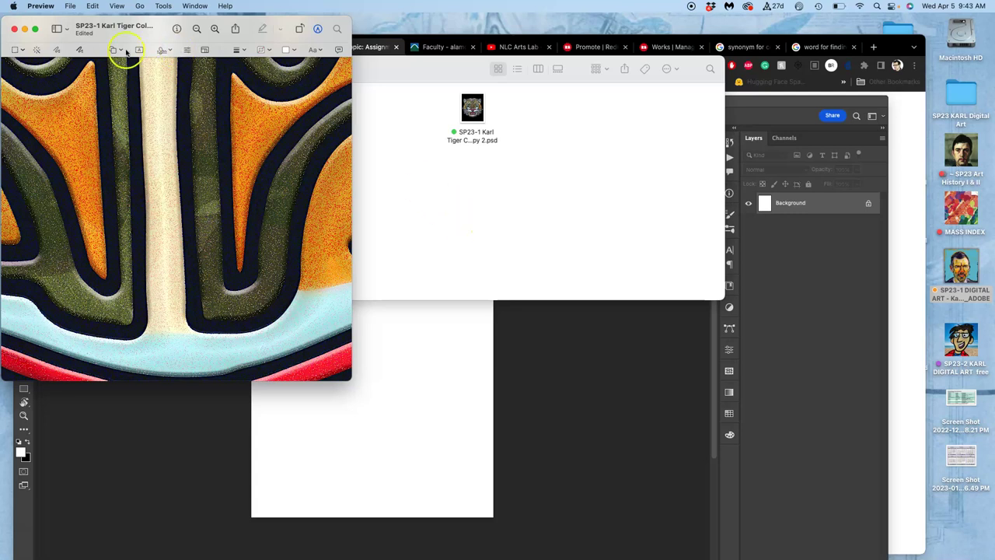
pyautogui.click(16, 29)
pyautogui.click(415, 163)
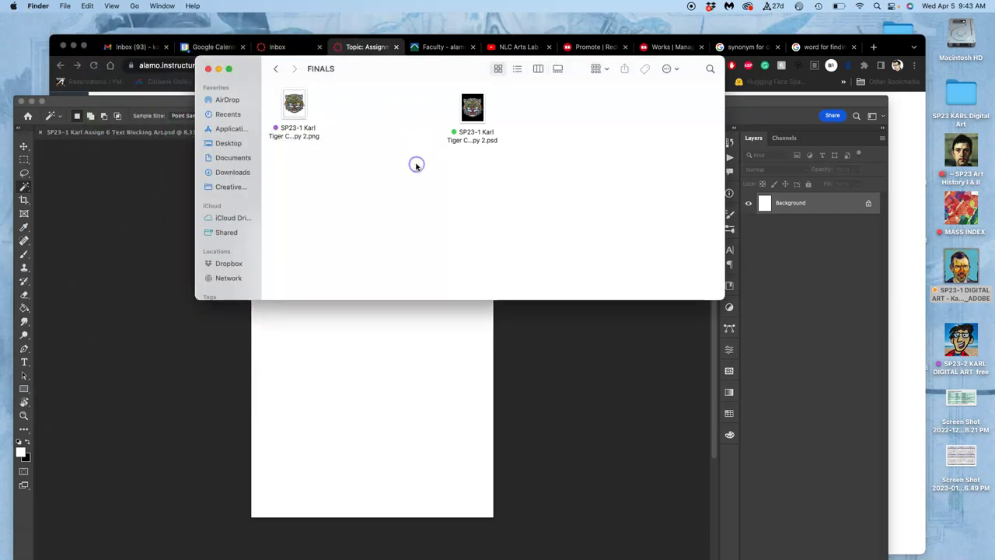
pyautogui.click(448, 174)
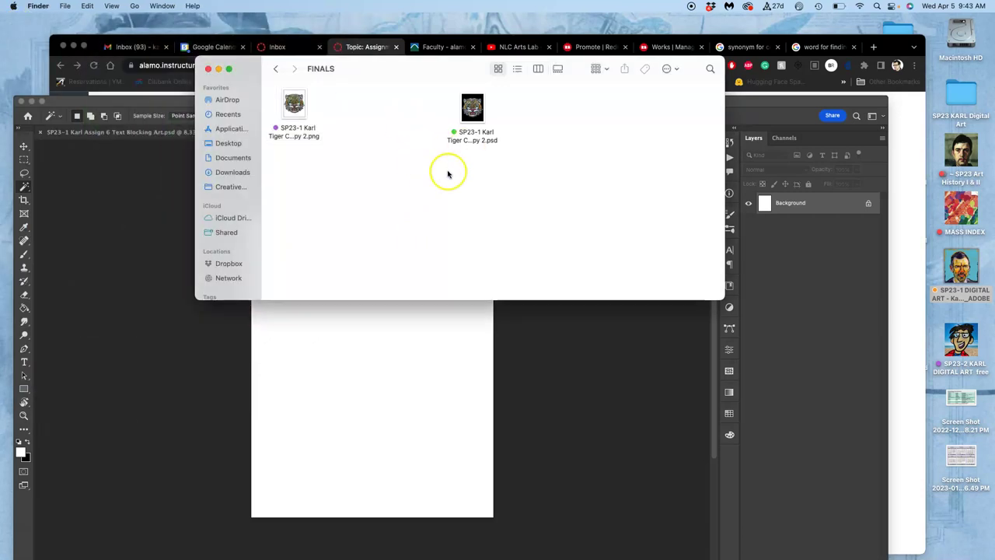
pyautogui.click(291, 109)
pyautogui.doubleClick(290, 109)
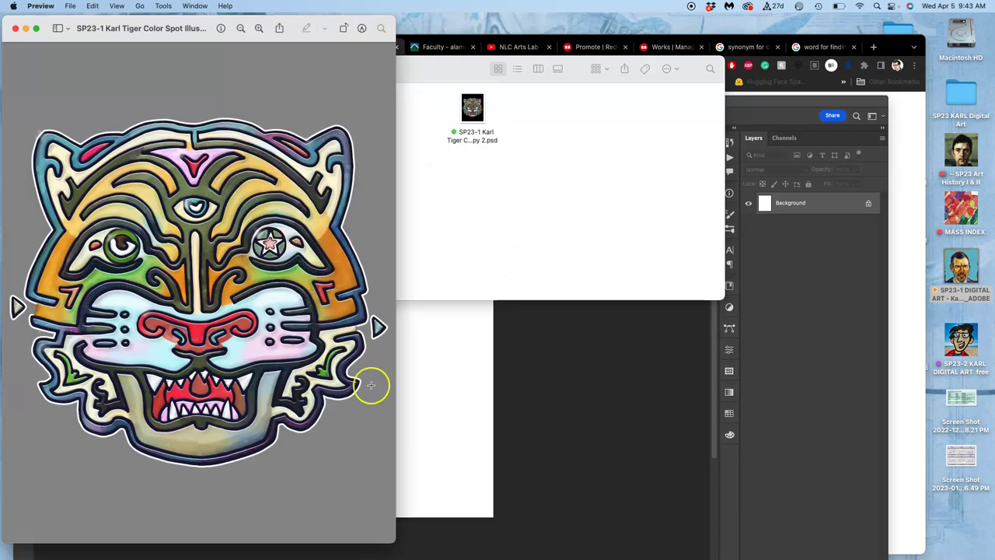
# Shrink the Preview window and bring the blank Untitled-1 Photoshop document to the front.
pyautogui.moveTo(391, 538); pyautogui.dragTo(262, 298)
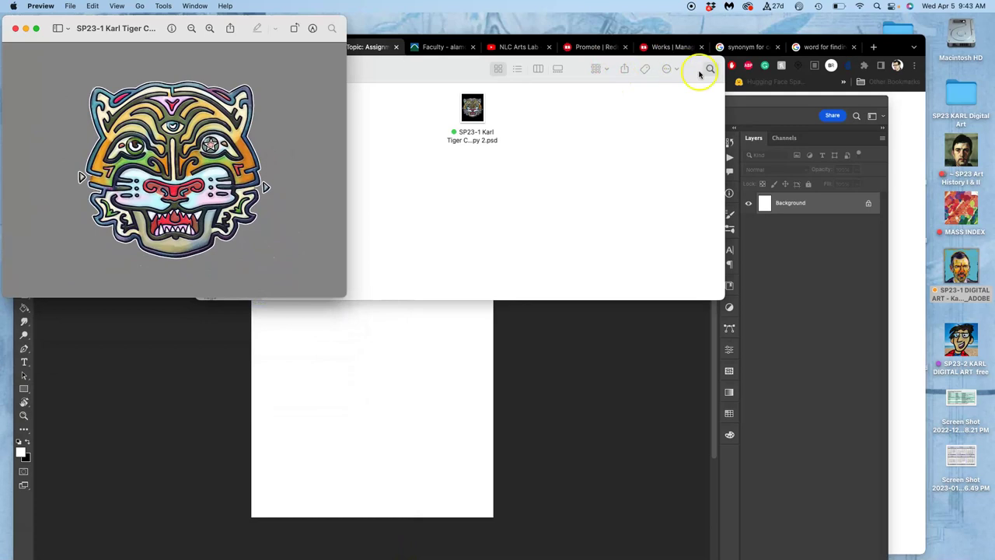
pyautogui.click(752, 102)
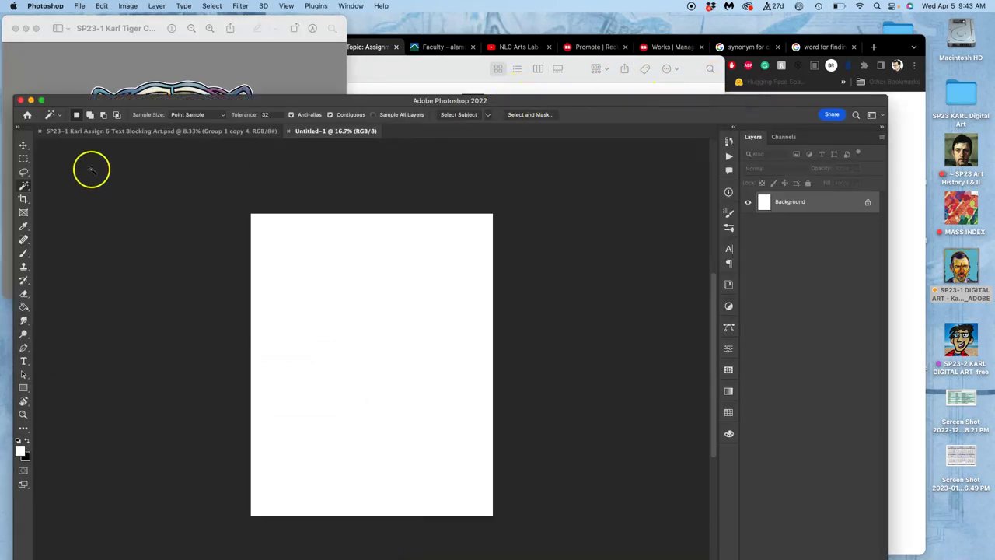
pyautogui.click(46, 109)
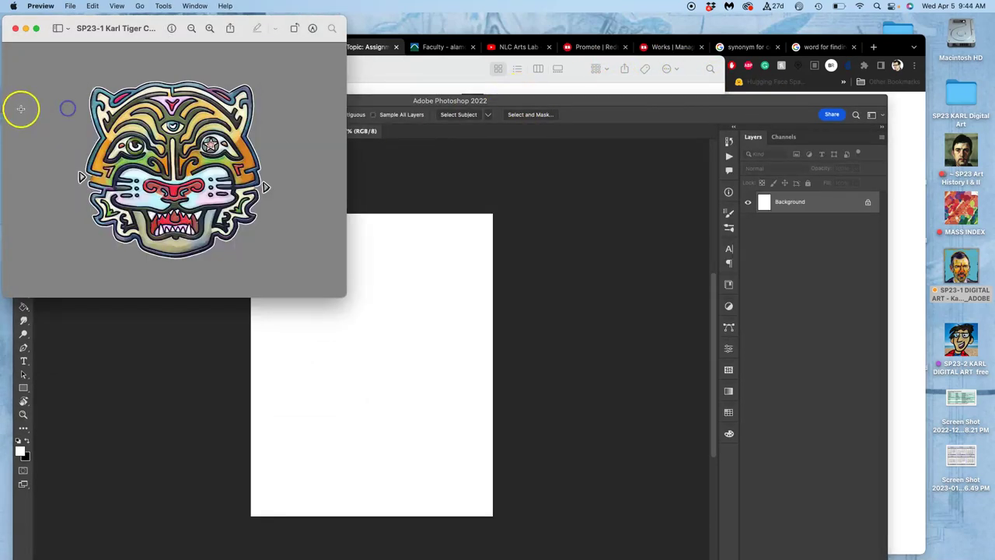
pyautogui.click(371, 100)
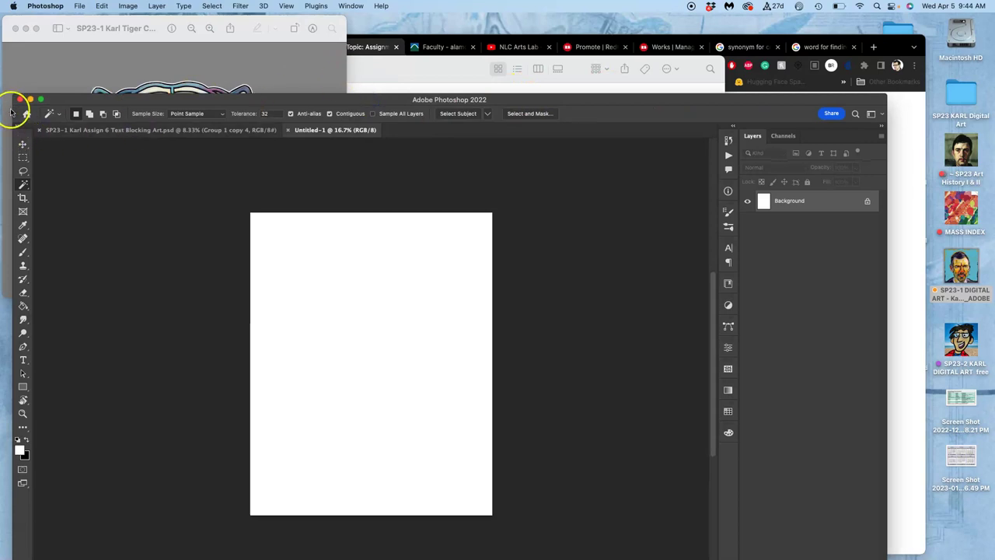
# Narrow and raise the Photoshop window, select the Brush tool, and add Layer 1.
pyautogui.moveTo(14, 104); pyautogui.dragTo(346, 77)
pyautogui.moveTo(412, 98); pyautogui.dragTo(406, 41)
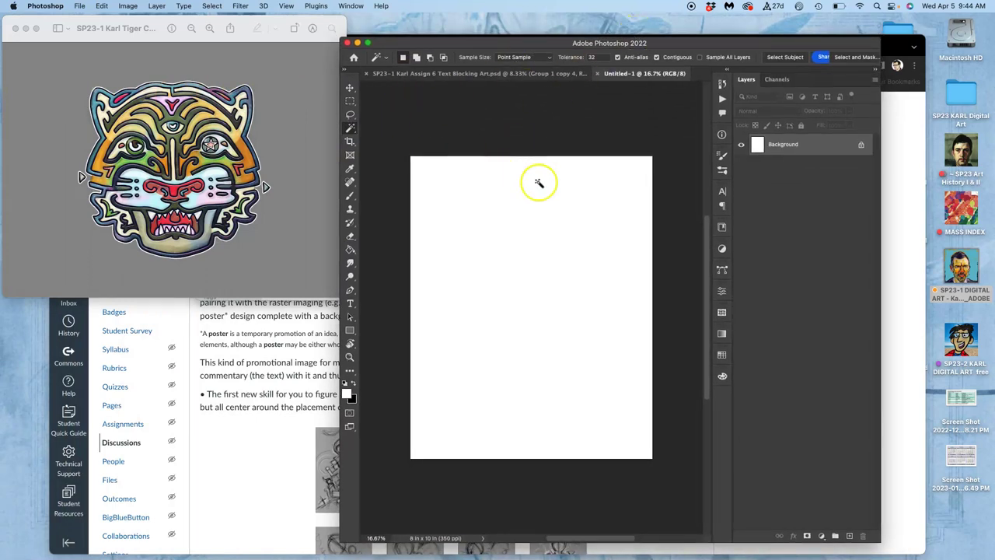
pyautogui.click(351, 197)
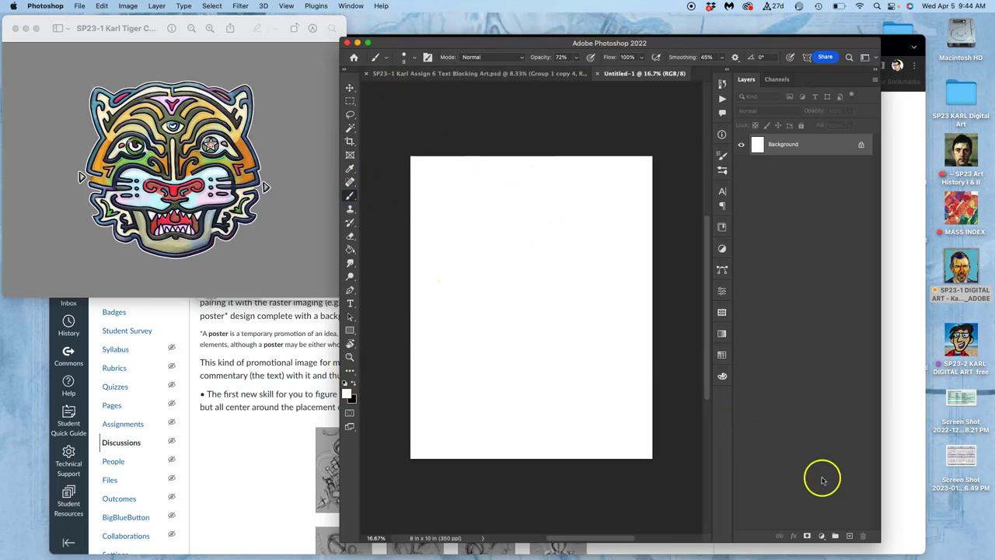
pyautogui.click(850, 535)
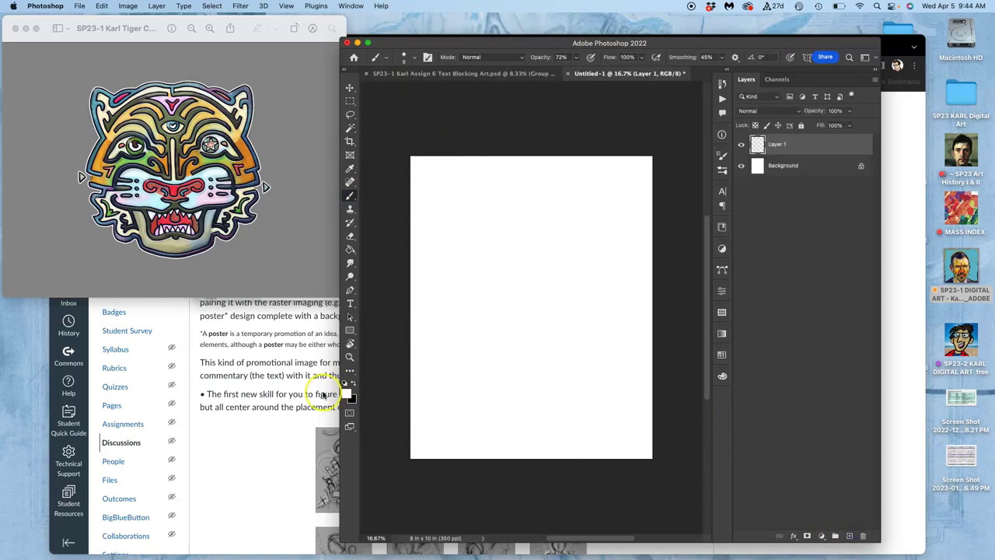
# Set the foreground colour to a blue shade and enlarge the brush to 23 px.
pyautogui.click(354, 383)
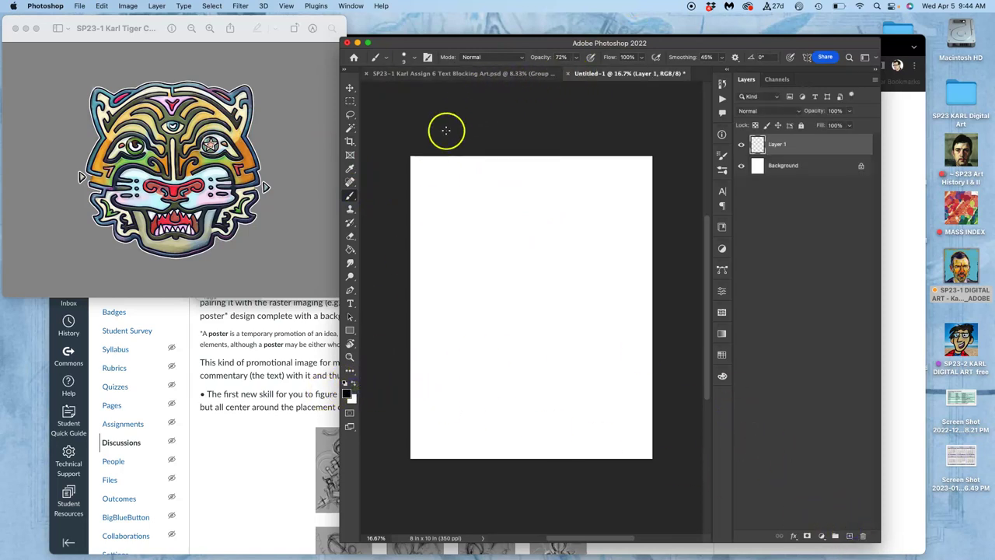
pyautogui.click(348, 394)
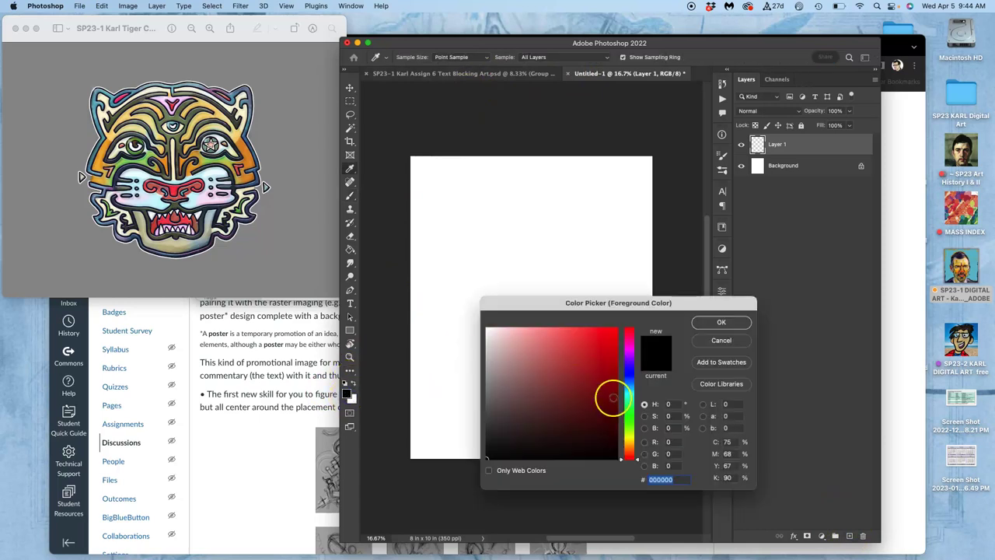
pyautogui.moveTo(629, 379); pyautogui.dragTo(630, 381)
pyautogui.click(584, 345)
pyautogui.click(722, 321)
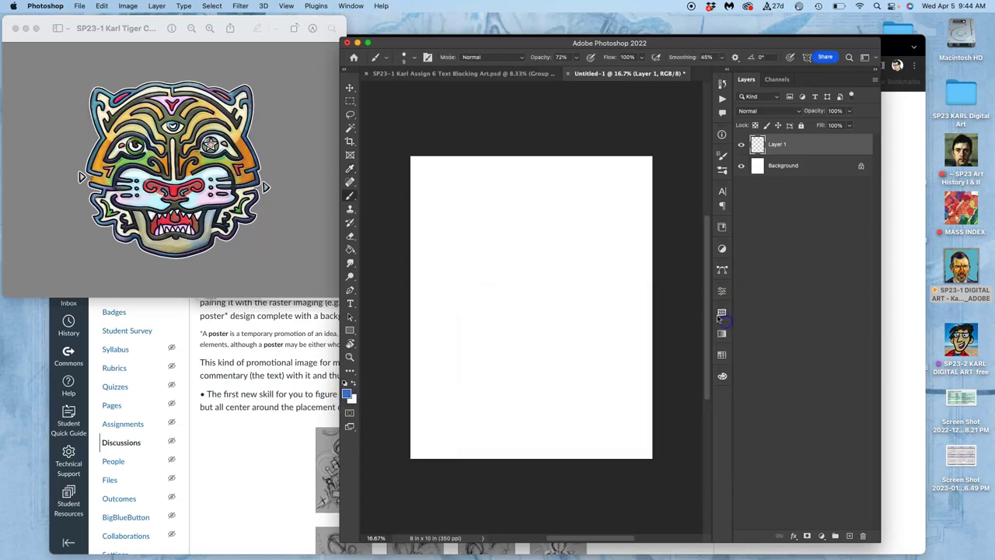
pyautogui.click(415, 61)
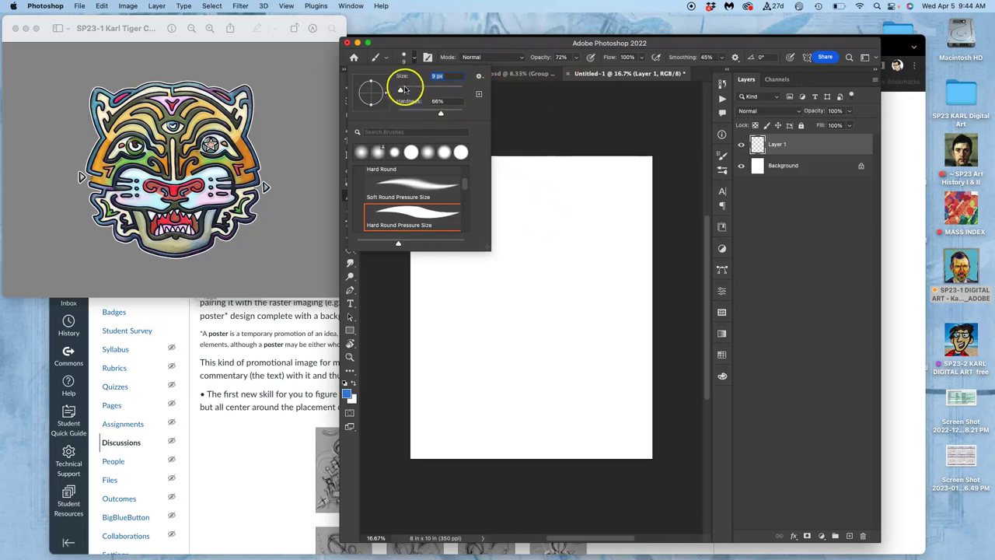
pyautogui.moveTo(403, 87); pyautogui.dragTo(402, 91)
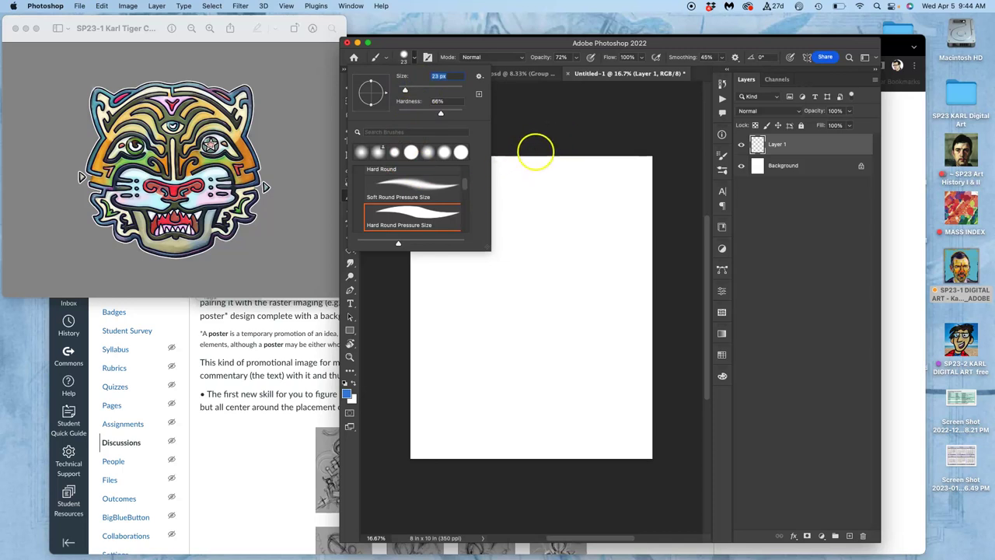
# Set the brush size to 63 px in the brush settings.
pyautogui.click(536, 145)
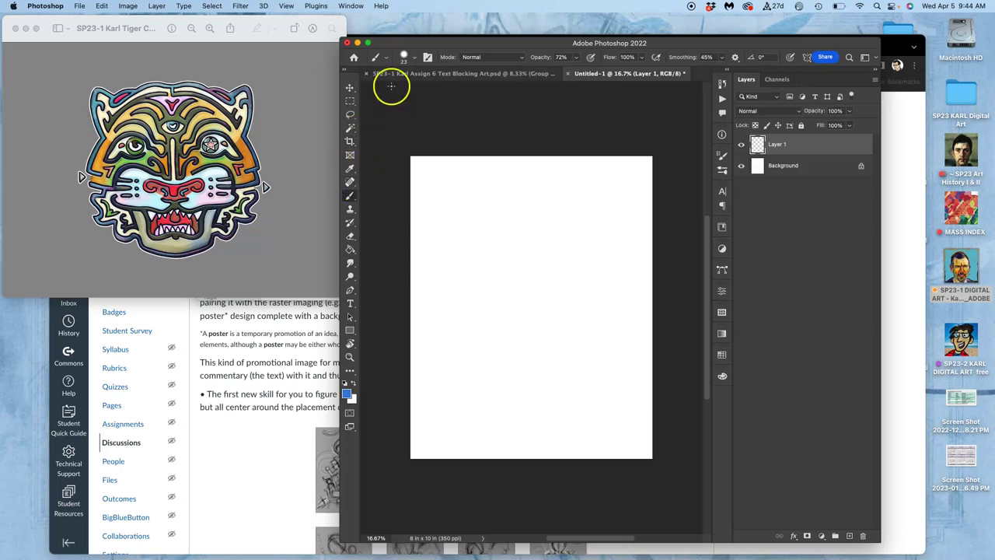
pyautogui.click(414, 62)
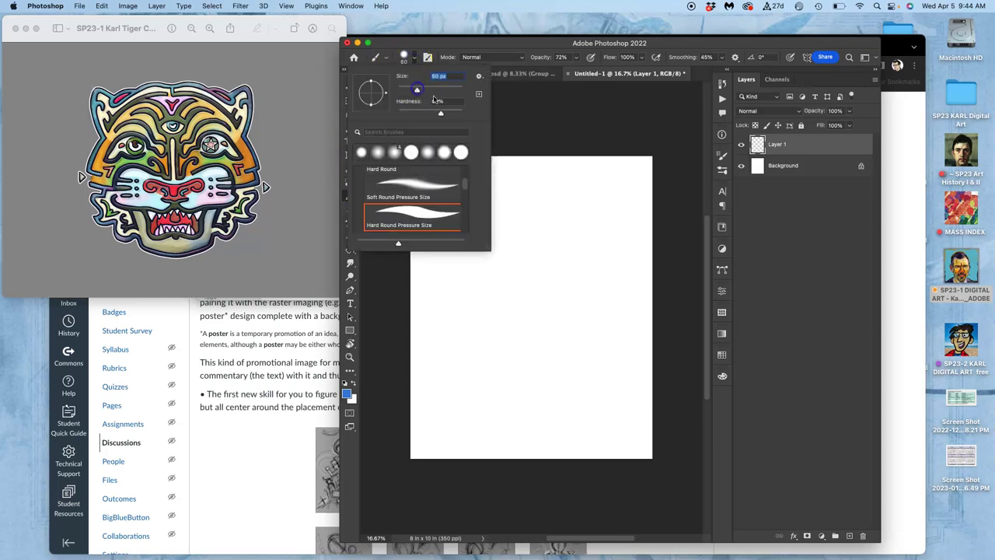
pyautogui.click(448, 78)
pyautogui.write('63')
pyautogui.press('Return')
pyautogui.click(529, 254)
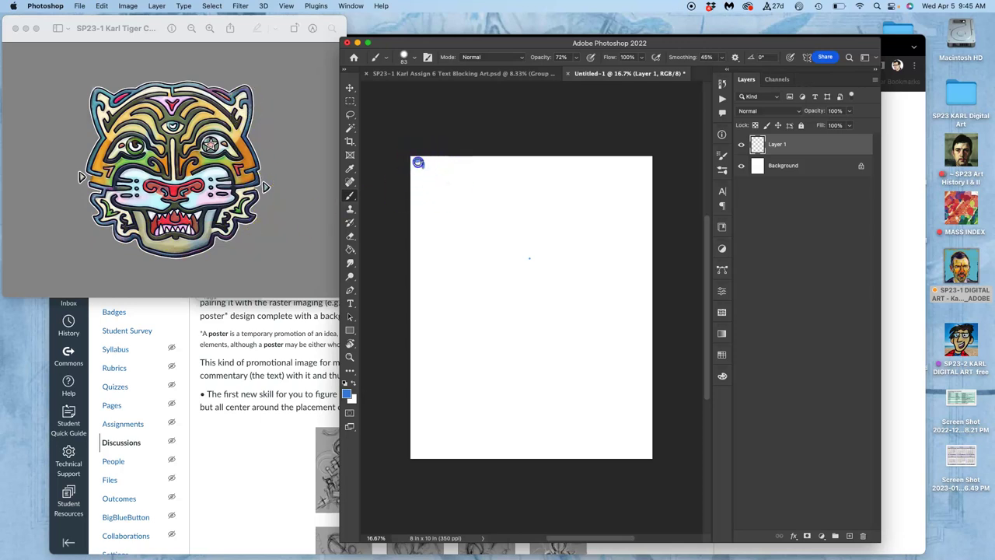
# Paint trial lettering of 'Text' on the canvas, then undo it.
pyautogui.moveTo(424, 160); pyautogui.dragTo(423, 177)
pyautogui.moveTo(454, 163)
pyautogui.mouseDown()
pyautogui.moveTo(447, 171)
pyautogui.moveTo(459, 172)
pyautogui.mouseUp()
pyautogui.press('super+z')
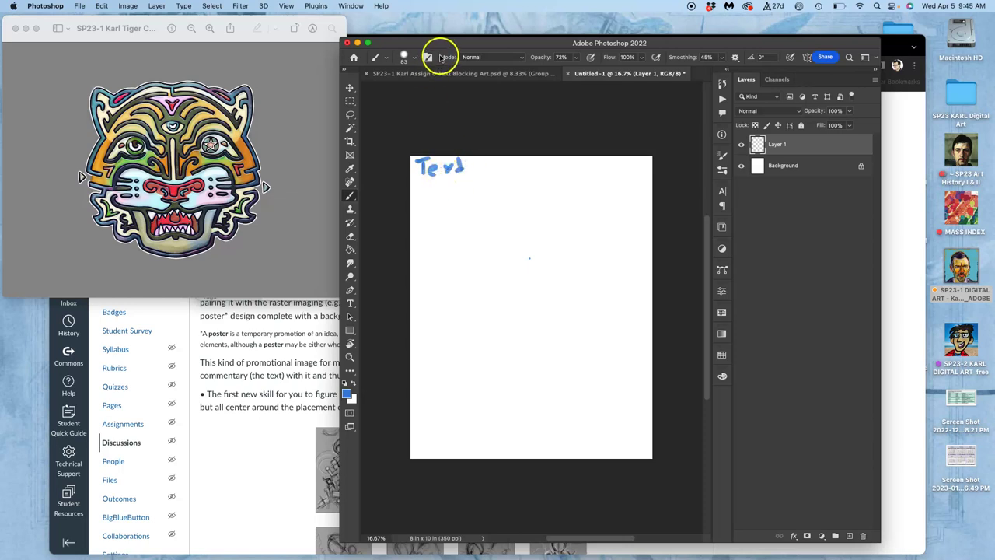
pyautogui.press('super+z')
pyautogui.press('super+z')
pyautogui.press('super+z')
pyautogui.press('super+z')
pyautogui.press('super+z')
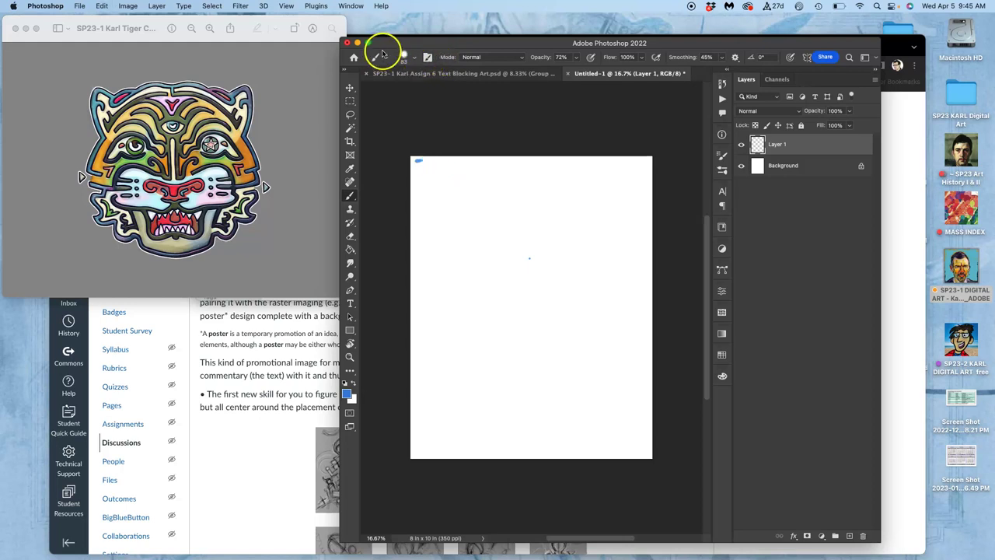
# Switch to an 83 px Hard Round tip at 68% opacity, undoing a test dot.
pyautogui.click(384, 59)
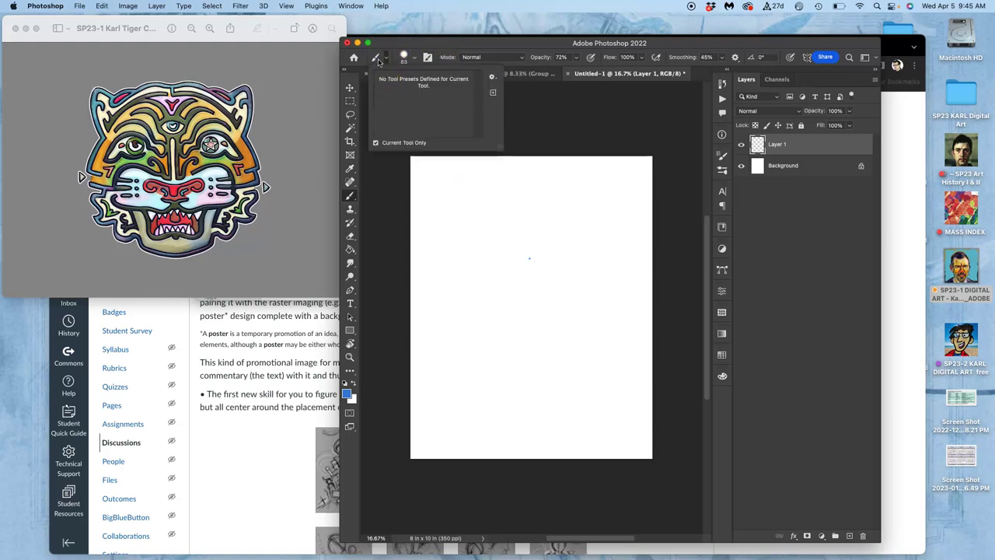
pyautogui.click(381, 59)
pyautogui.click(416, 60)
pyautogui.click(411, 152)
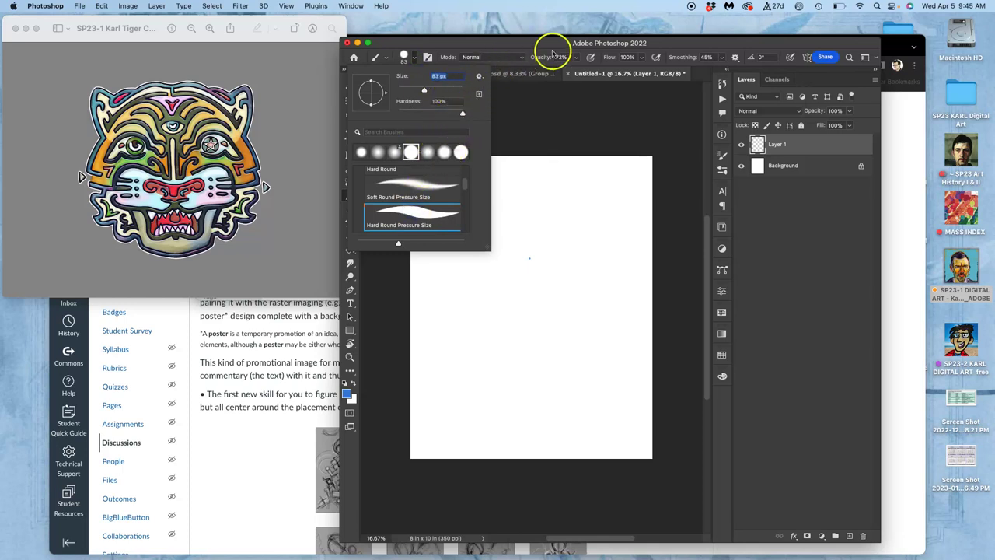
pyautogui.click(576, 60)
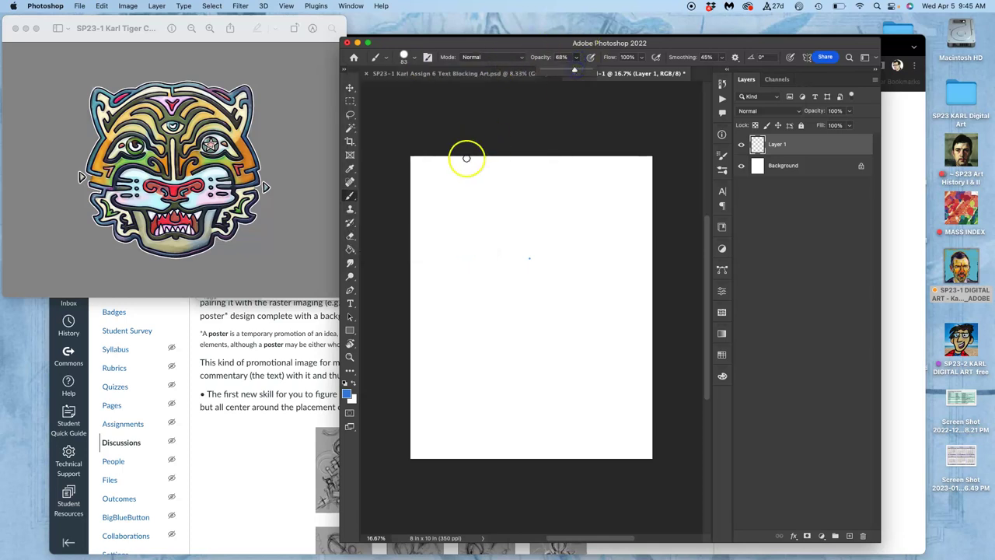
pyautogui.click(421, 168)
pyautogui.click(432, 175)
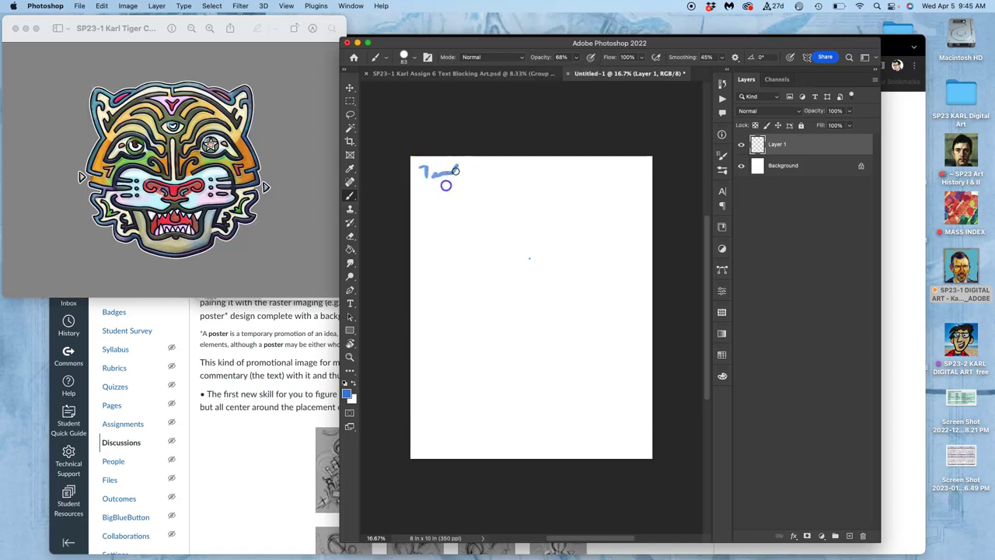
pyautogui.press('super+z')
pyautogui.press('super+z')
pyautogui.press('super+z')
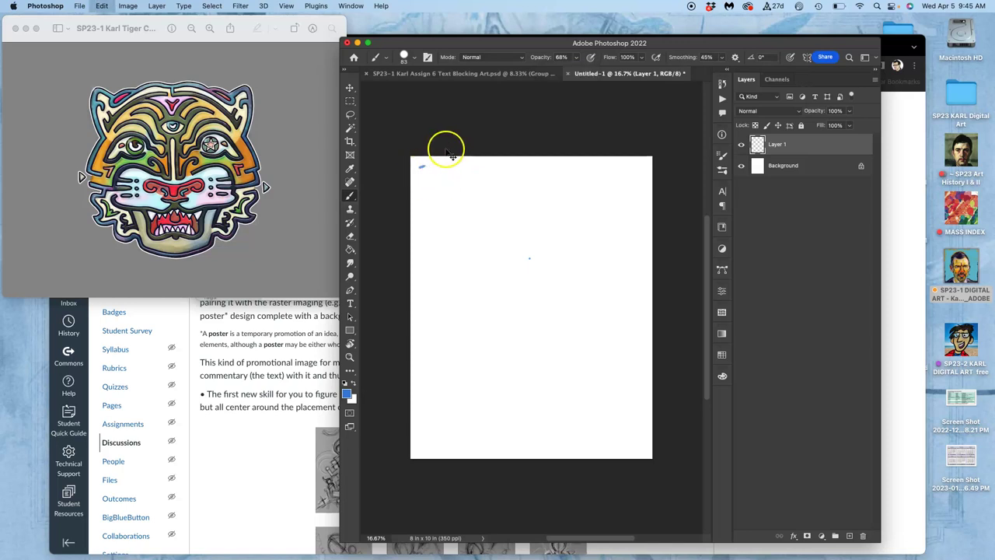
pyautogui.press('super+z')
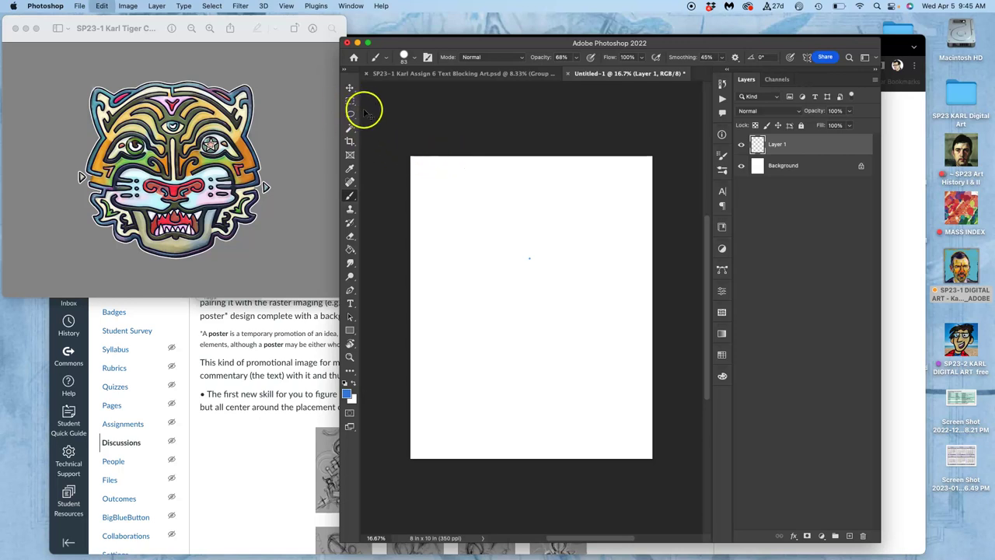
# Change the canvas resolution to 150 Pixels/Inch in Image Size.
pyautogui.click(129, 6)
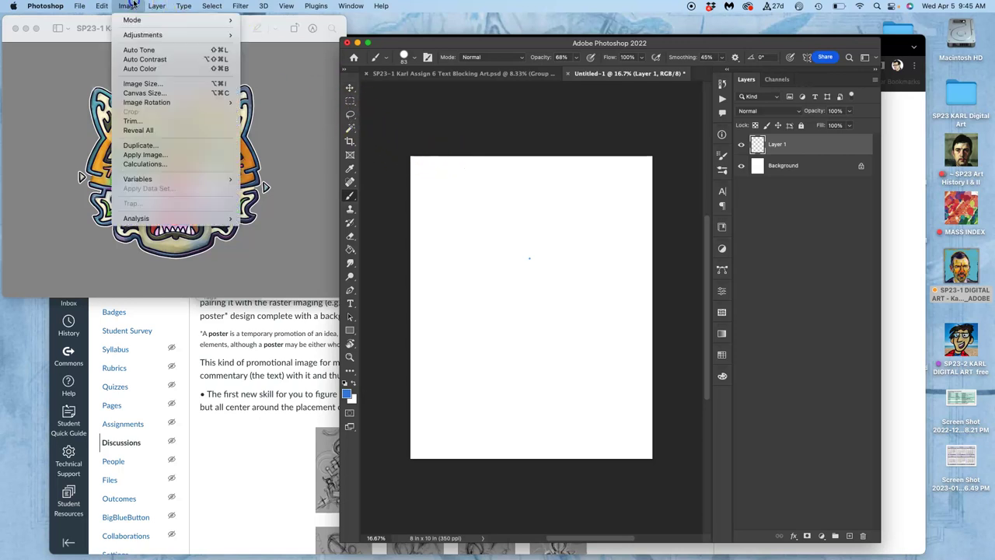
pyautogui.click(141, 84)
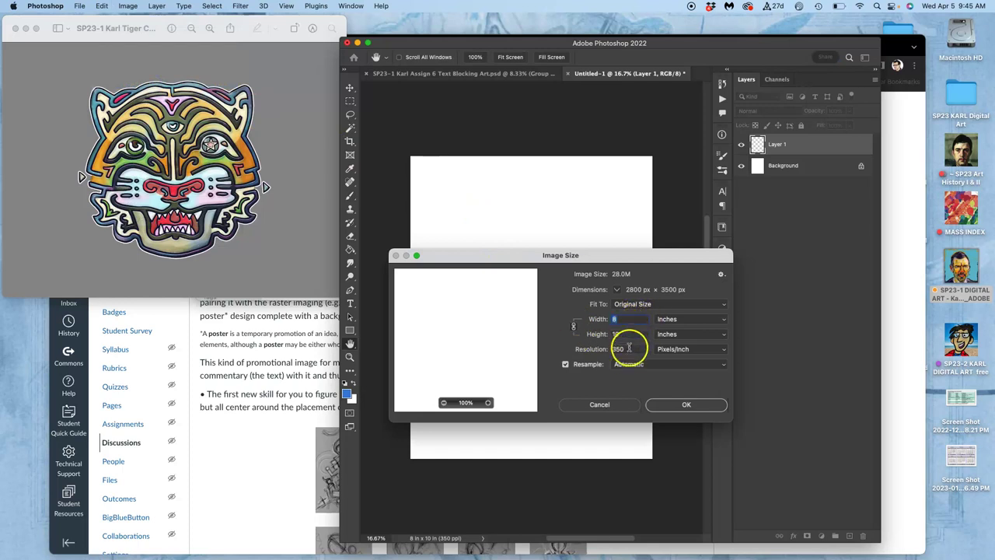
pyautogui.moveTo(629, 350); pyautogui.dragTo(603, 350)
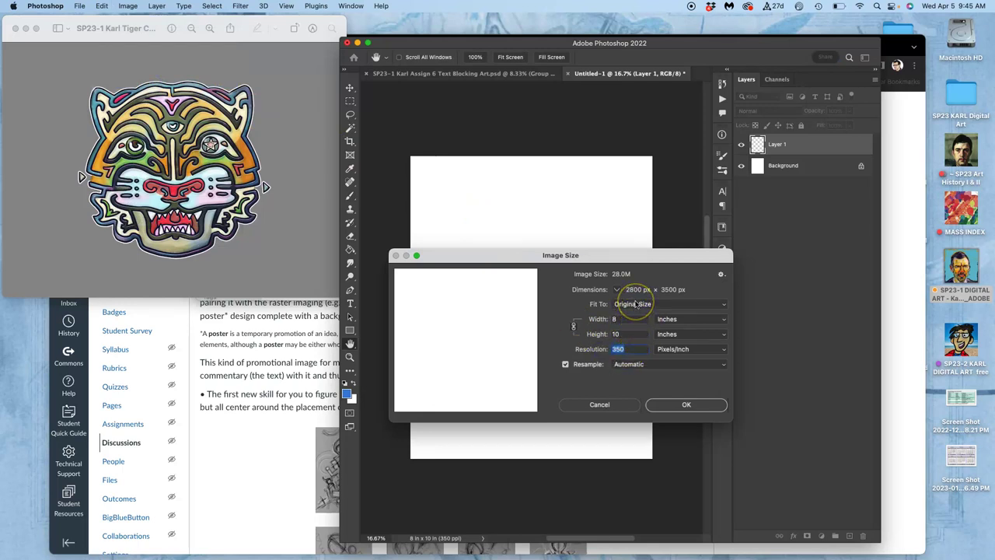
pyautogui.write('150')
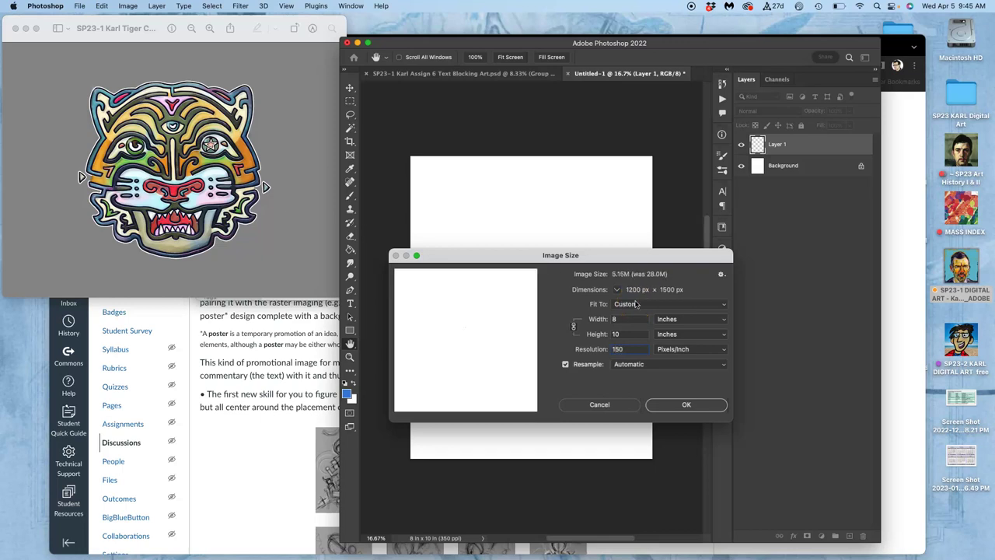
pyautogui.click(679, 403)
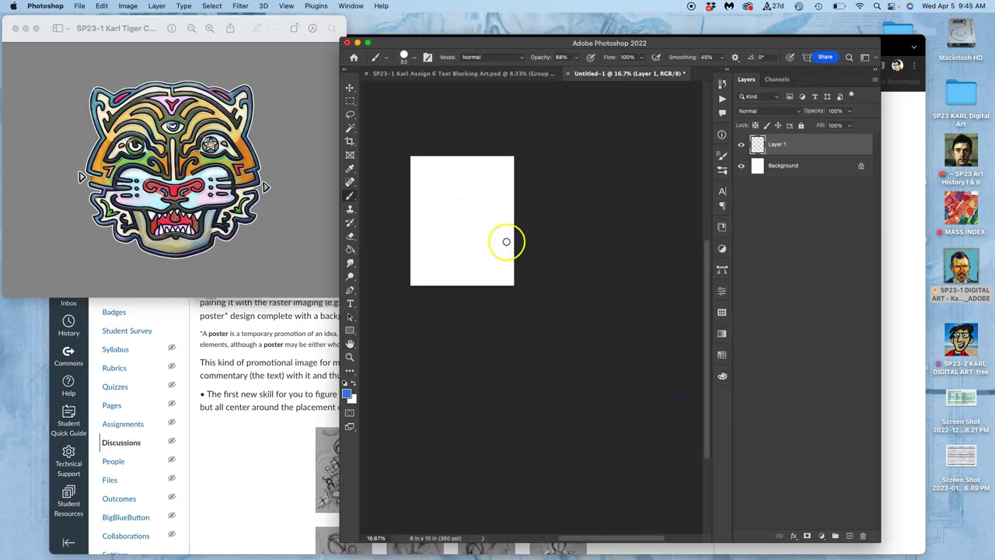
# Zoom in, paint trial lettering with the now 47 px brush, and undo it.
pyautogui.scroll(5, 524, 246)
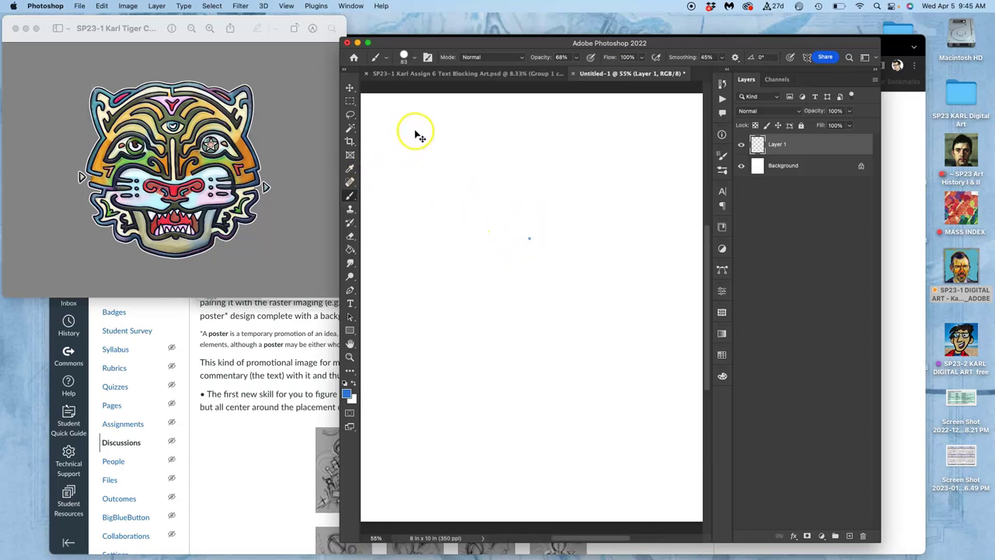
pyautogui.click(415, 59)
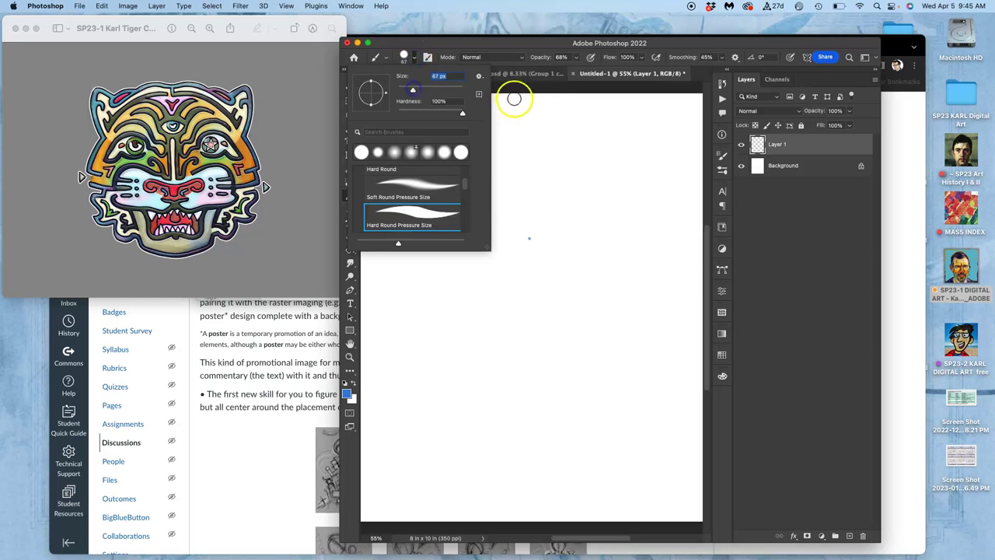
pyautogui.click(514, 90)
pyautogui.moveTo(368, 112)
pyautogui.mouseDown()
pyautogui.moveTo(412, 100)
pyautogui.moveTo(384, 112)
pyautogui.moveTo(383, 133)
pyautogui.moveTo(411, 127)
pyautogui.moveTo(403, 138)
pyautogui.moveTo(454, 104)
pyautogui.moveTo(459, 132)
pyautogui.mouseUp()
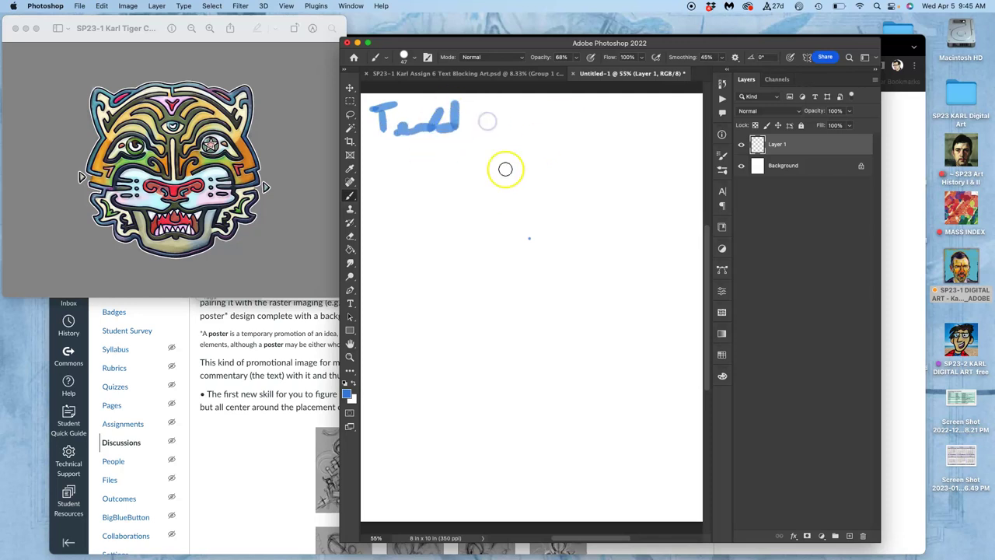
pyautogui.press('super+z')
pyautogui.press('super+z')
pyautogui.press('super+z')
pyautogui.press('super+z')
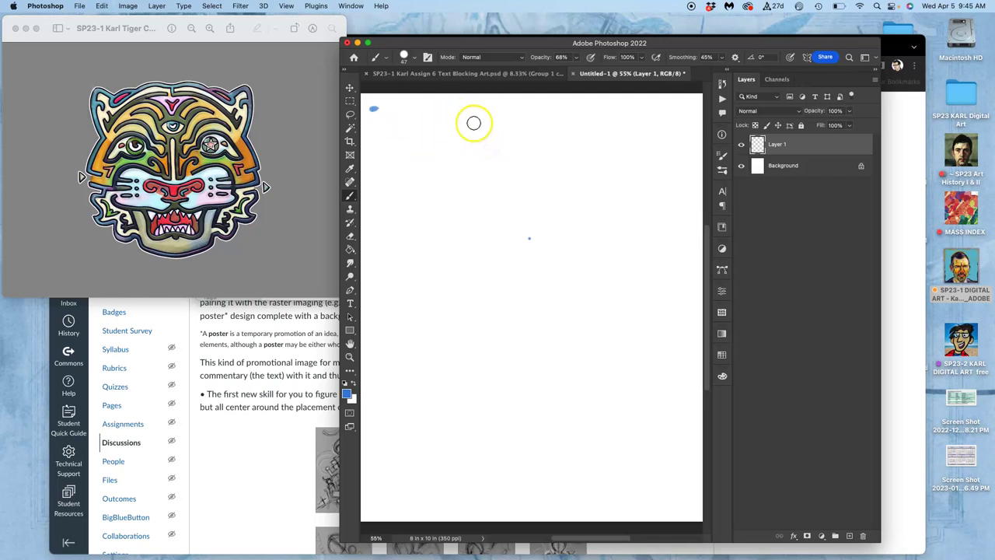
pyautogui.press('super+z')
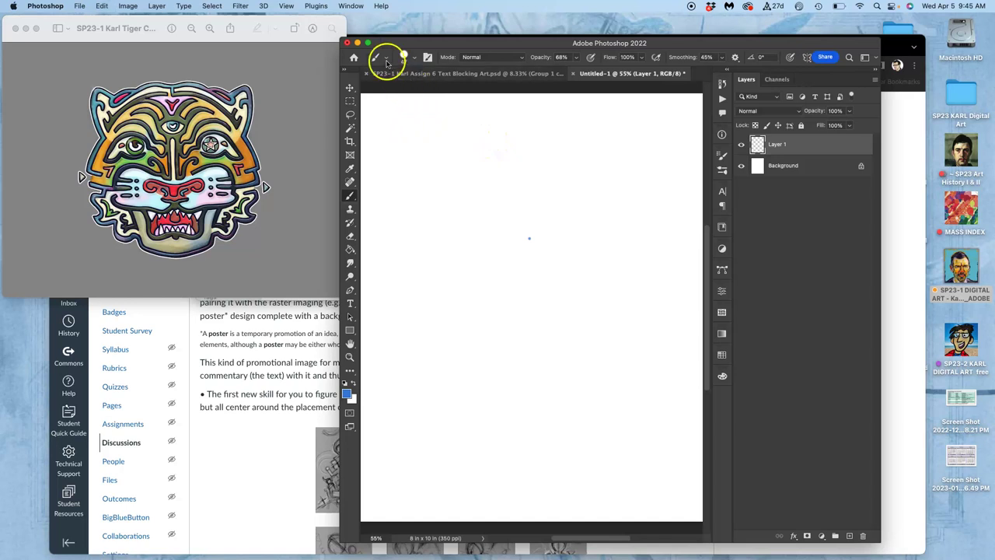
# Close the canvas, saving it locally to the Desktop as Assign 6 Text Blacking Sketch .psd.
pyautogui.click(348, 43)
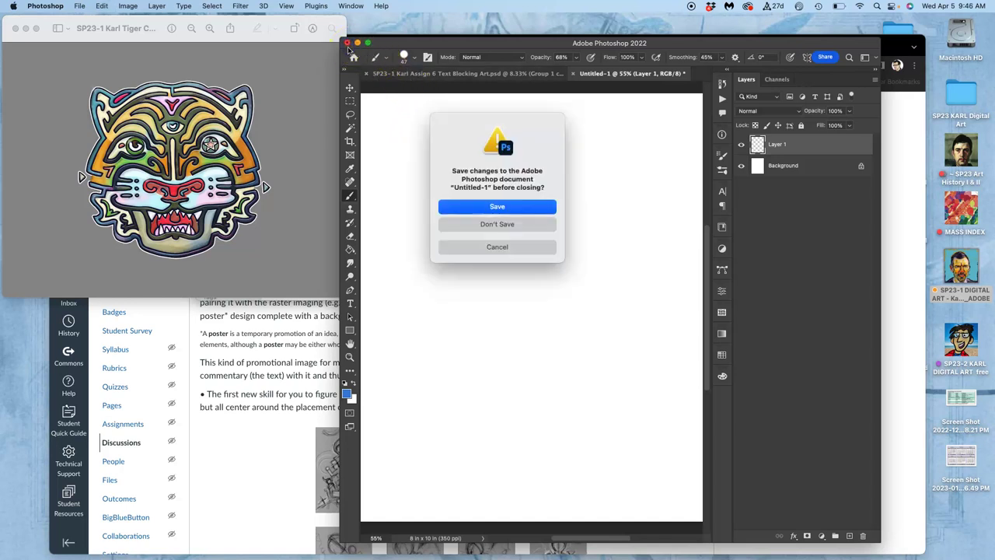
pyautogui.click(498, 207)
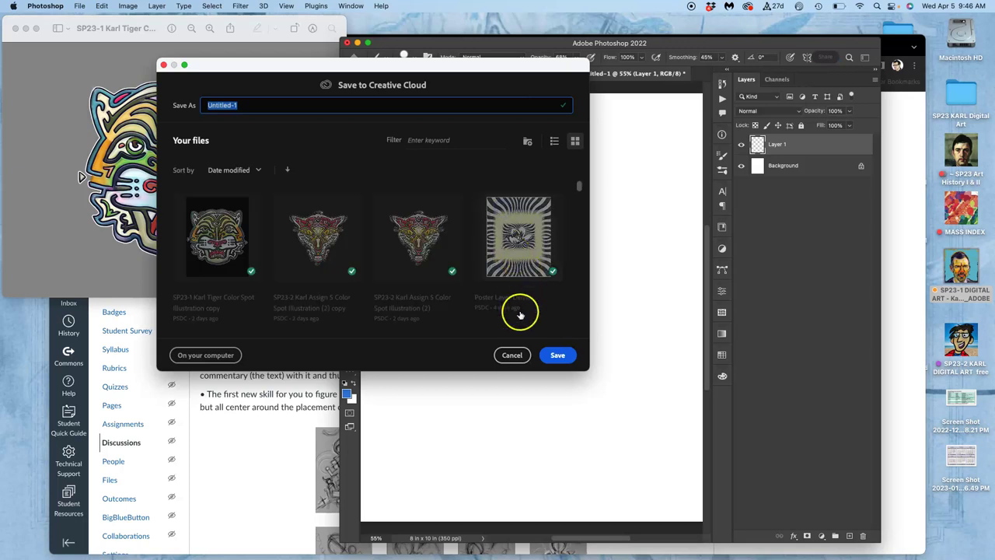
pyautogui.click(205, 354)
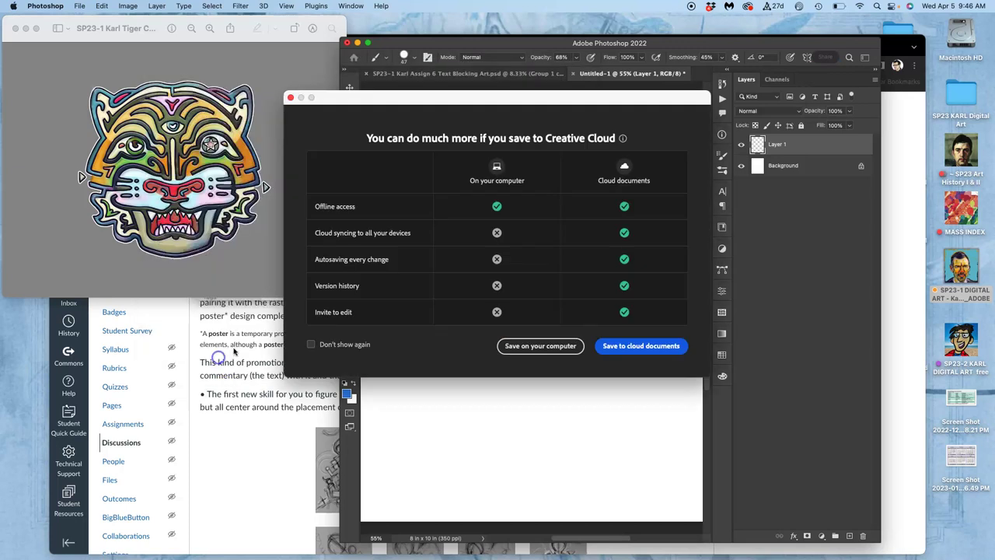
pyautogui.click(540, 346)
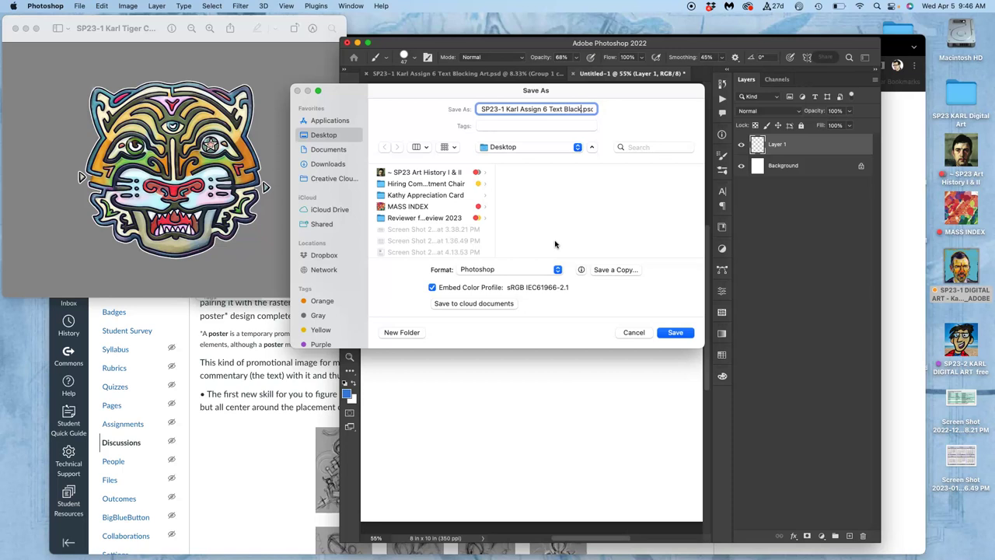
pyautogui.write('Sketch')
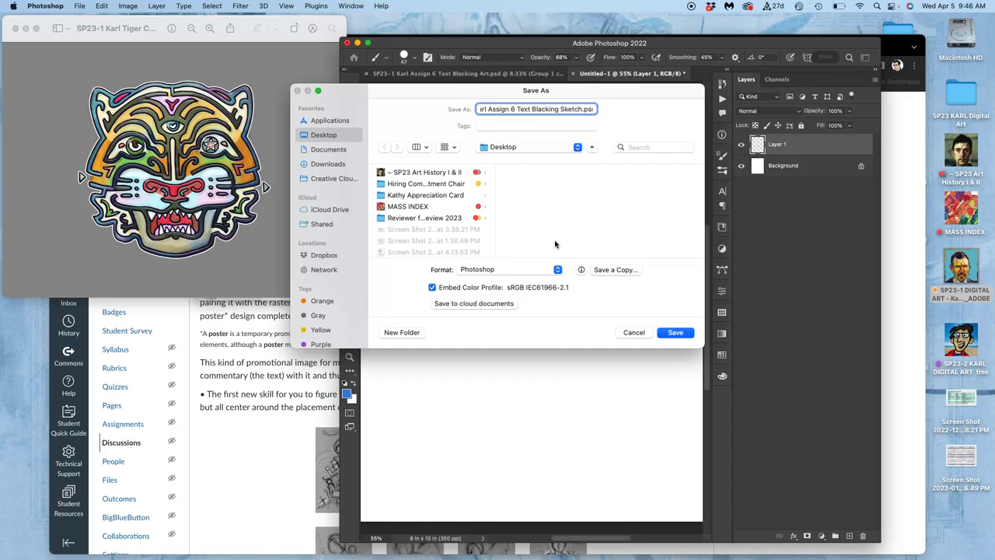
pyautogui.click(678, 334)
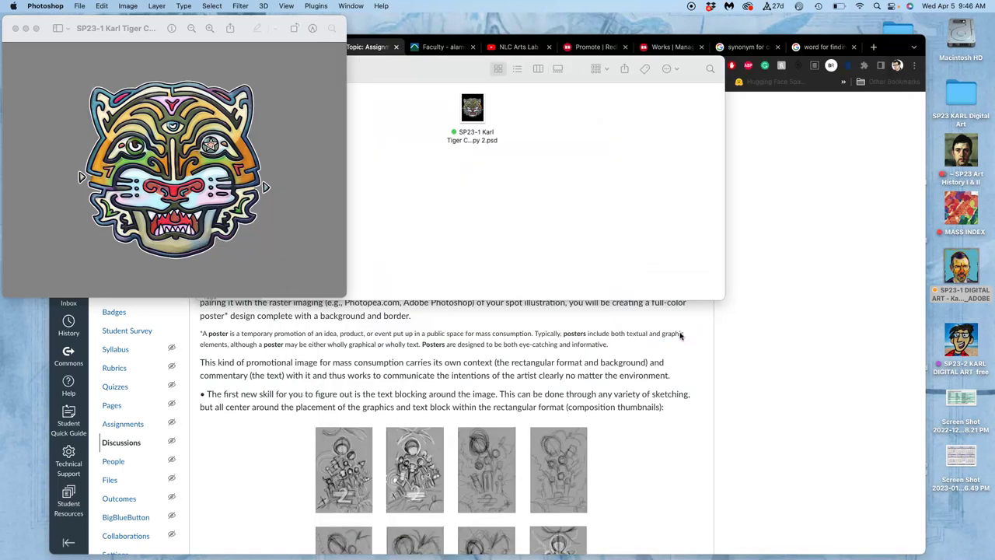
# Quit Photoshop from its Dock icon so the tiger artwork in Preview is in front.
pyautogui.press('F11')
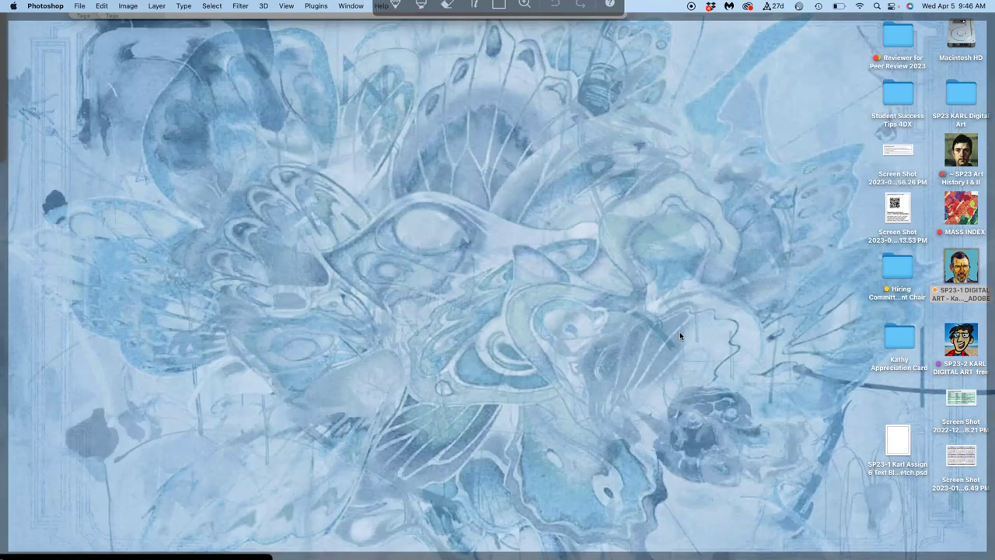
pyautogui.moveTo(14, 417)
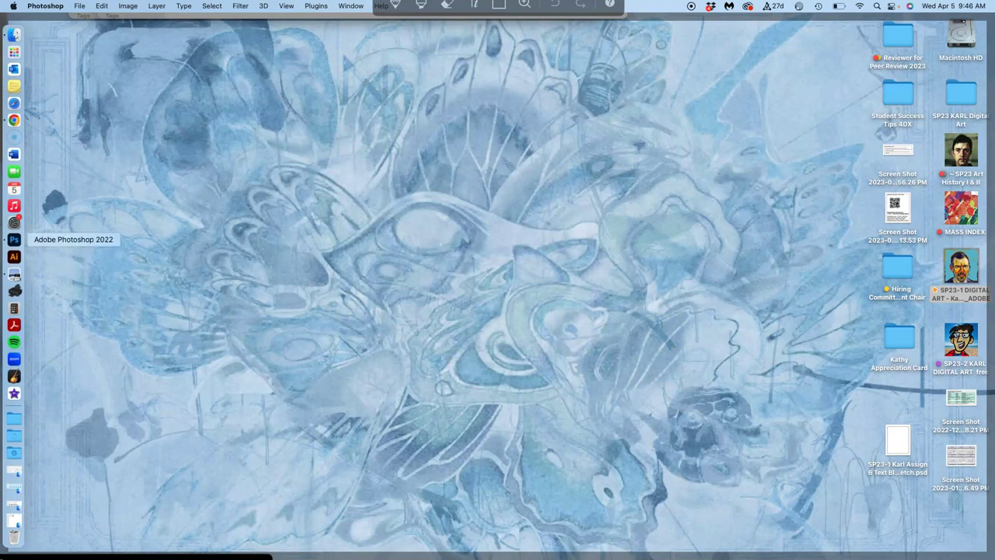
pyautogui.click(15, 241)
pyautogui.rightClick(15, 241)
pyautogui.click(53, 271)
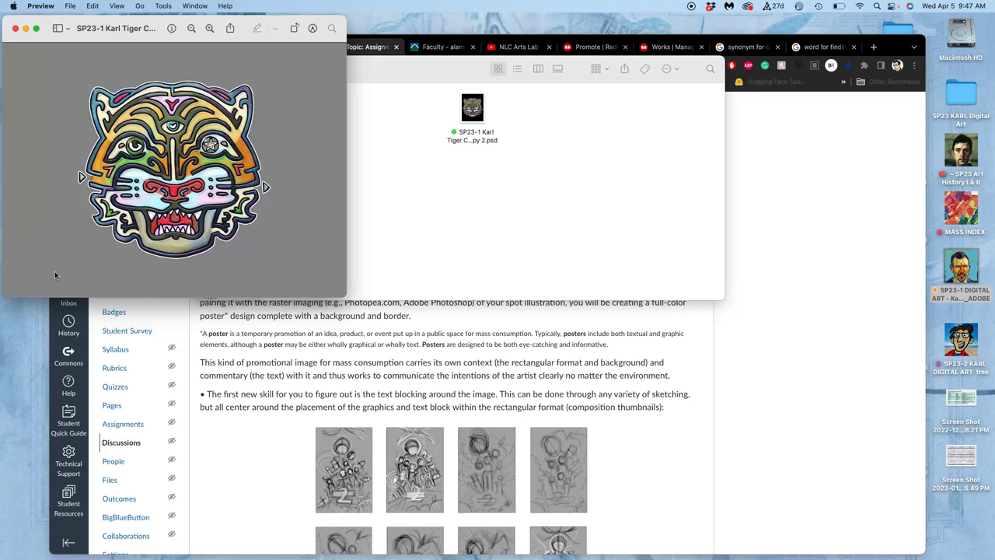
# Open the text blocking sketch .psd from the desktop in Photoshop.
pyautogui.click(236, 242)
pyautogui.press('F11')
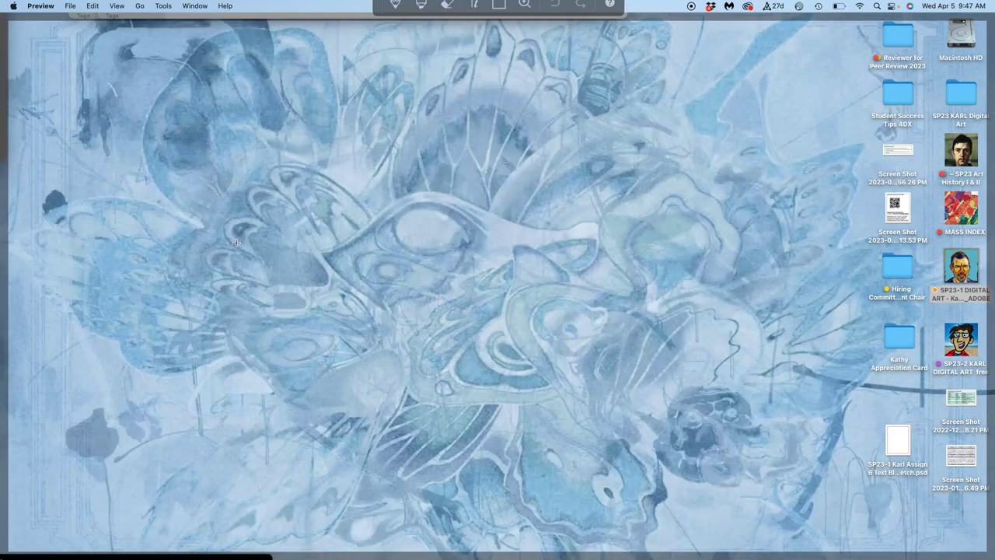
pyautogui.doubleClick(896, 439)
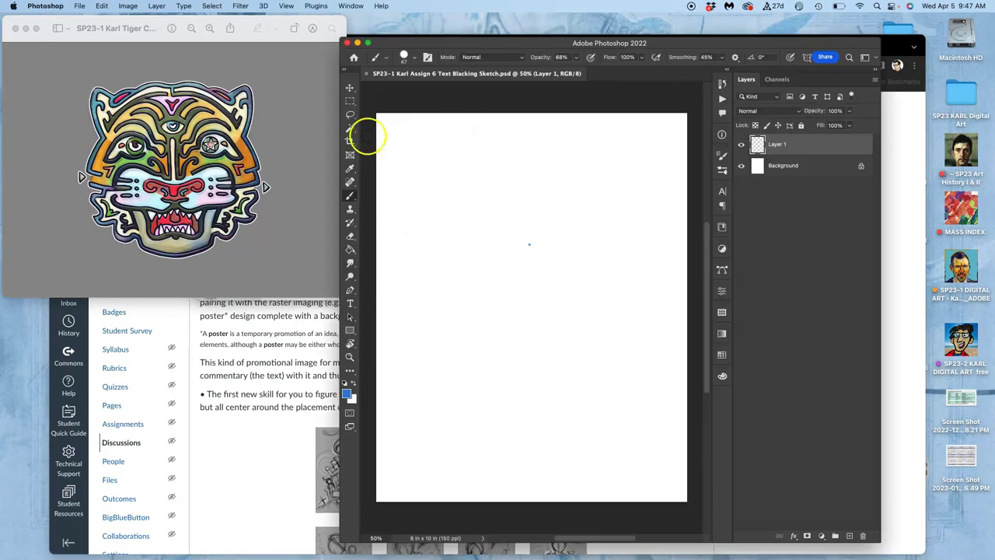
# Set the brush size to 23 px and smoothing to 0%.
pyautogui.click(414, 58)
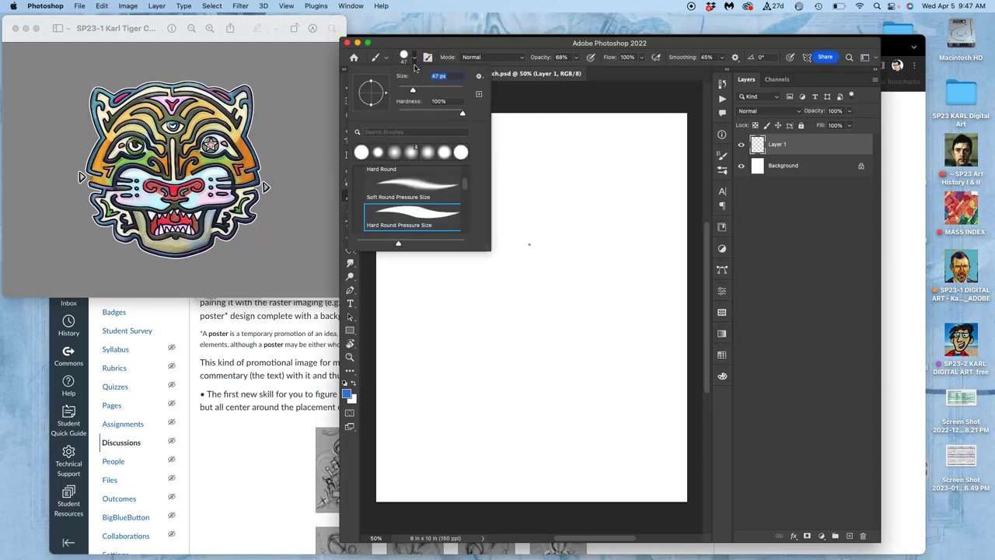
pyautogui.moveTo(412, 90)
pyautogui.mouseDown()
pyautogui.moveTo(433, 89)
pyautogui.moveTo(405, 90)
pyautogui.mouseUp()
pyautogui.click(722, 57)
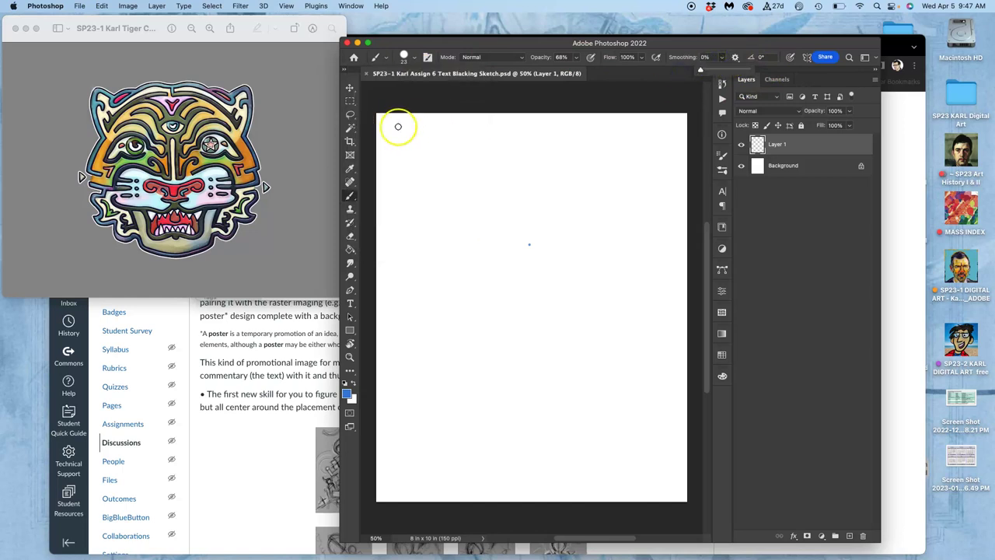
# Hand-letter the heading 'Text Design - Space Blocking' across the top of the page.
pyautogui.moveTo(391, 121)
pyautogui.mouseDown()
pyautogui.moveTo(416, 120)
pyautogui.moveTo(401, 143)
pyautogui.mouseUp()
pyautogui.moveTo(410, 125)
pyautogui.mouseDown()
pyautogui.moveTo(423, 151)
pyautogui.moveTo(437, 124)
pyautogui.moveTo(461, 126)
pyautogui.moveTo(464, 141)
pyautogui.mouseUp()
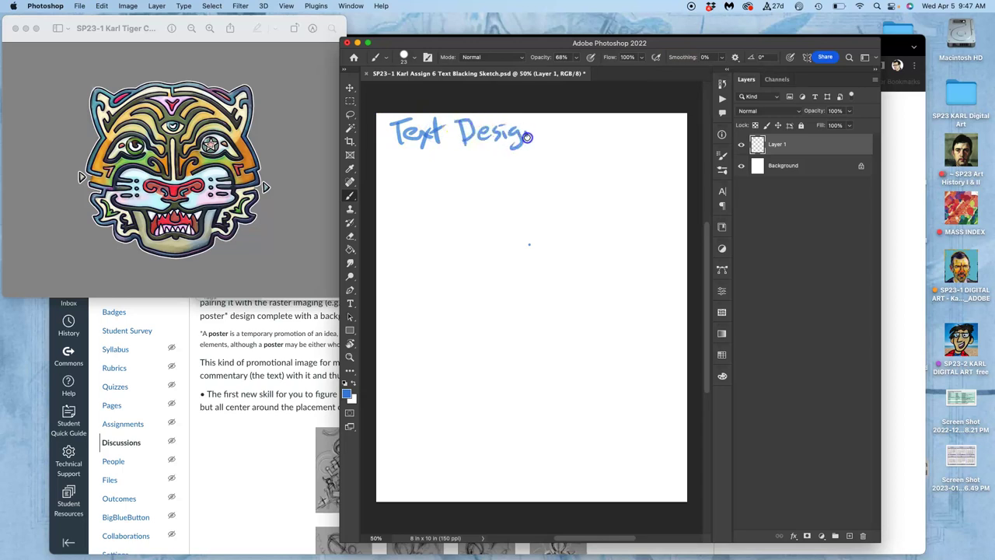
pyautogui.moveTo(521, 131)
pyautogui.mouseDown()
pyautogui.moveTo(539, 143)
pyautogui.moveTo(568, 130)
pyautogui.mouseUp()
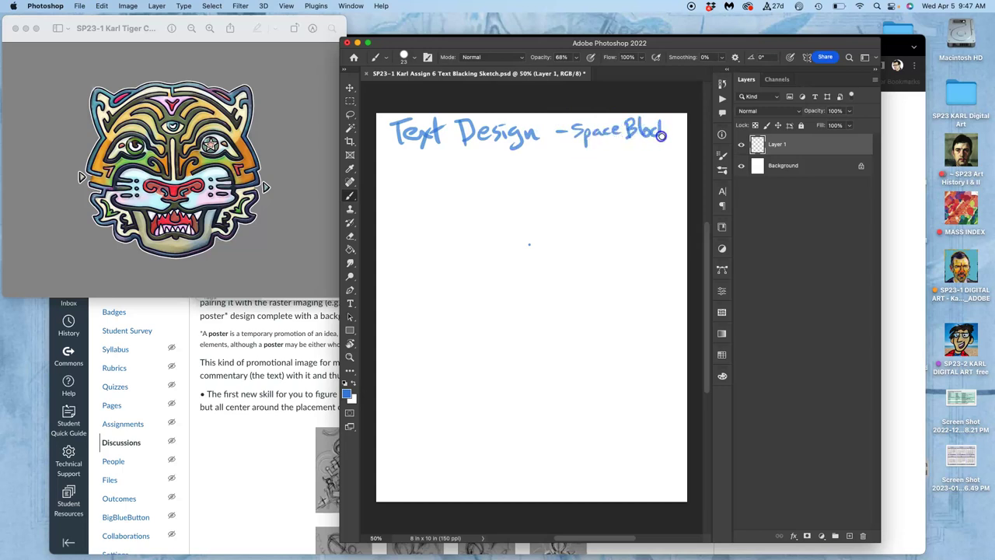
pyautogui.moveTo(682, 133); pyautogui.dragTo(684, 150)
# Brush five thumbnail rectangles under the heading: three in the top row, two below.
pyautogui.moveTo(393, 171)
pyautogui.mouseDown()
pyautogui.moveTo(469, 169)
pyautogui.moveTo(477, 318)
pyautogui.mouseUp()
pyautogui.moveTo(391, 171)
pyautogui.mouseDown()
pyautogui.moveTo(386, 288)
pyautogui.moveTo(448, 293)
pyautogui.moveTo(467, 241)
pyautogui.mouseUp()
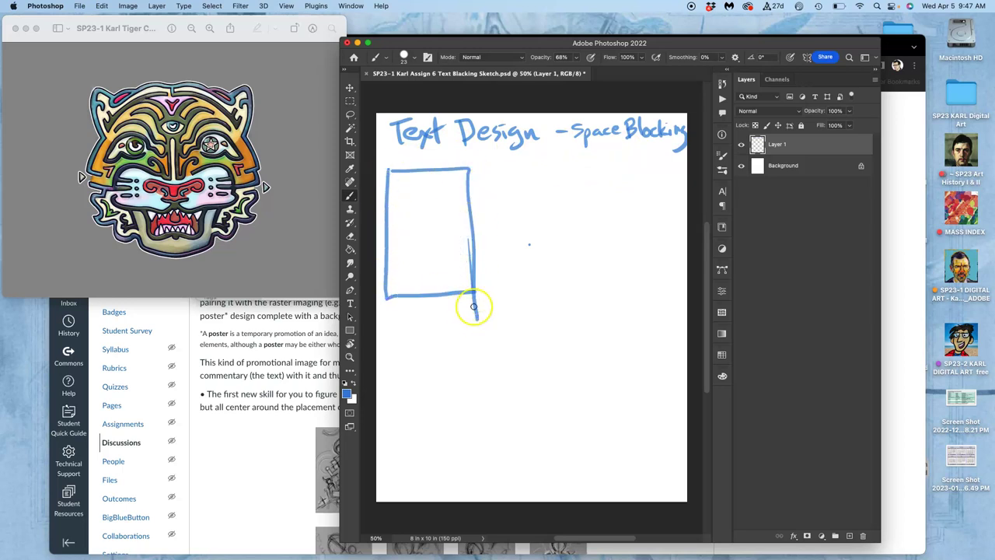
pyautogui.moveTo(496, 170)
pyautogui.mouseDown()
pyautogui.moveTo(494, 291)
pyautogui.moveTo(581, 279)
pyautogui.mouseUp()
pyautogui.moveTo(498, 164)
pyautogui.mouseDown()
pyautogui.moveTo(582, 160)
pyautogui.moveTo(577, 277)
pyautogui.mouseUp()
pyautogui.moveTo(599, 163)
pyautogui.mouseDown()
pyautogui.moveTo(606, 287)
pyautogui.moveTo(690, 283)
pyautogui.mouseUp()
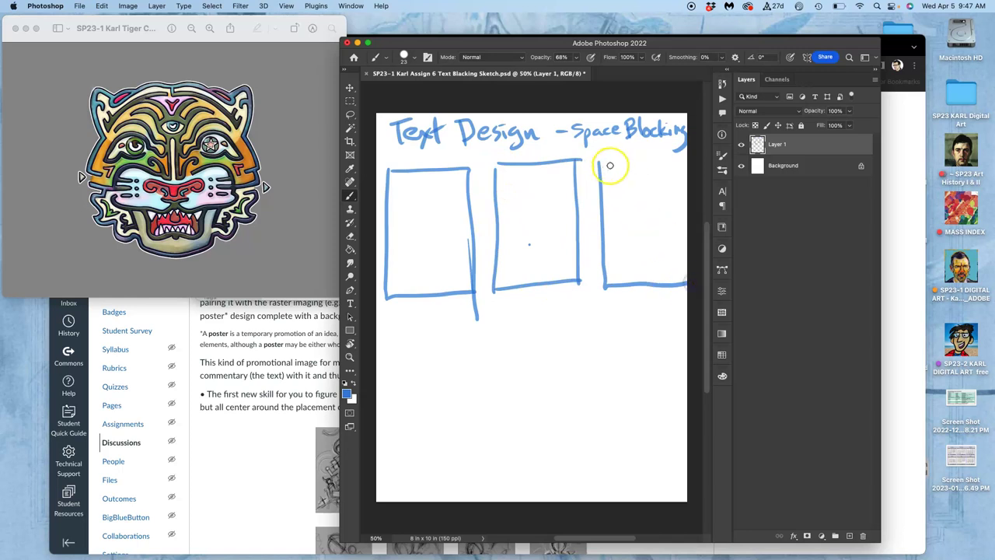
pyautogui.moveTo(607, 166)
pyautogui.mouseDown()
pyautogui.moveTo(682, 164)
pyautogui.moveTo(677, 278)
pyautogui.mouseUp()
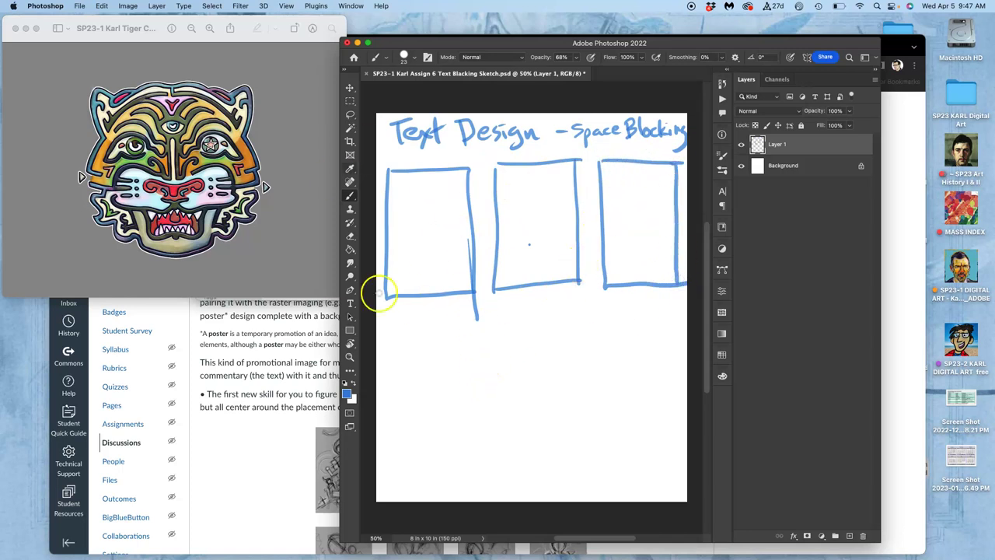
pyautogui.moveTo(387, 323)
pyautogui.mouseDown()
pyautogui.moveTo(387, 474)
pyautogui.moveTo(486, 470)
pyautogui.moveTo(480, 322)
pyautogui.moveTo(381, 325)
pyautogui.mouseUp()
pyautogui.moveTo(502, 325)
pyautogui.mouseDown()
pyautogui.moveTo(507, 471)
pyautogui.moveTo(593, 471)
pyautogui.moveTo(578, 318)
pyautogui.moveTo(507, 322)
pyautogui.mouseUp()
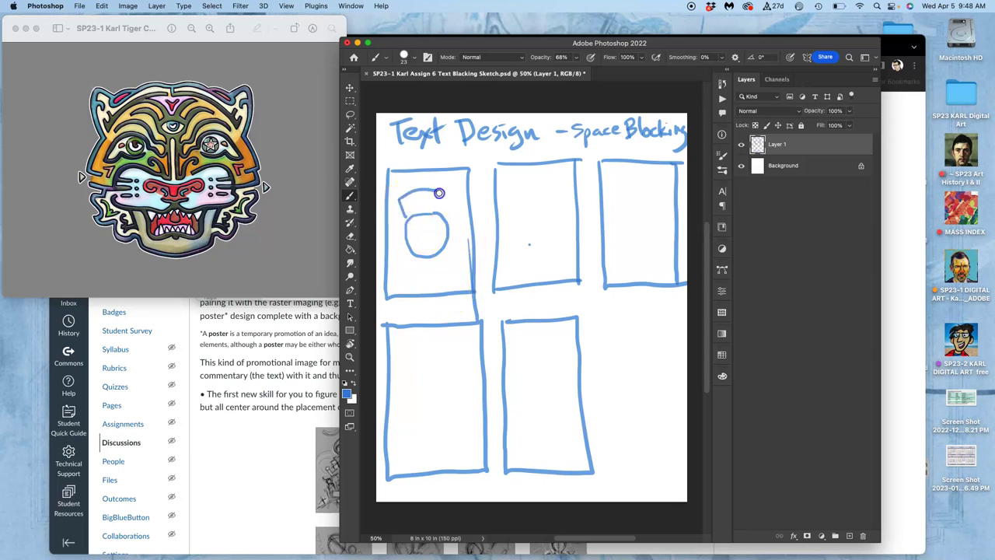
# Finish the shape around the first box's circle and letter 'Work In Progress' at lower right.
pyautogui.click(403, 251)
pyautogui.moveTo(452, 247); pyautogui.dragTo(454, 253)
pyautogui.moveTo(592, 327)
pyautogui.mouseDown()
pyautogui.moveTo(637, 346)
pyautogui.moveTo(657, 318)
pyautogui.moveTo(670, 343)
pyautogui.mouseUp()
pyautogui.moveTo(627, 369)
pyautogui.mouseDown()
pyautogui.moveTo(606, 409)
pyautogui.moveTo(611, 427)
pyautogui.moveTo(612, 397)
pyautogui.moveTo(618, 427)
pyautogui.moveTo(650, 424)
pyautogui.moveTo(641, 444)
pyautogui.moveTo(654, 407)
pyautogui.mouseUp()
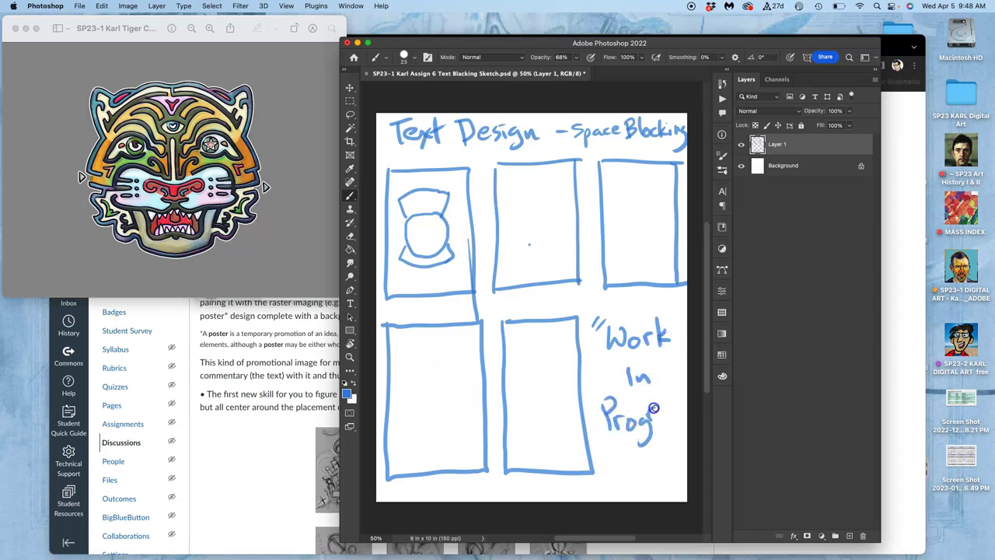
pyautogui.click(676, 376)
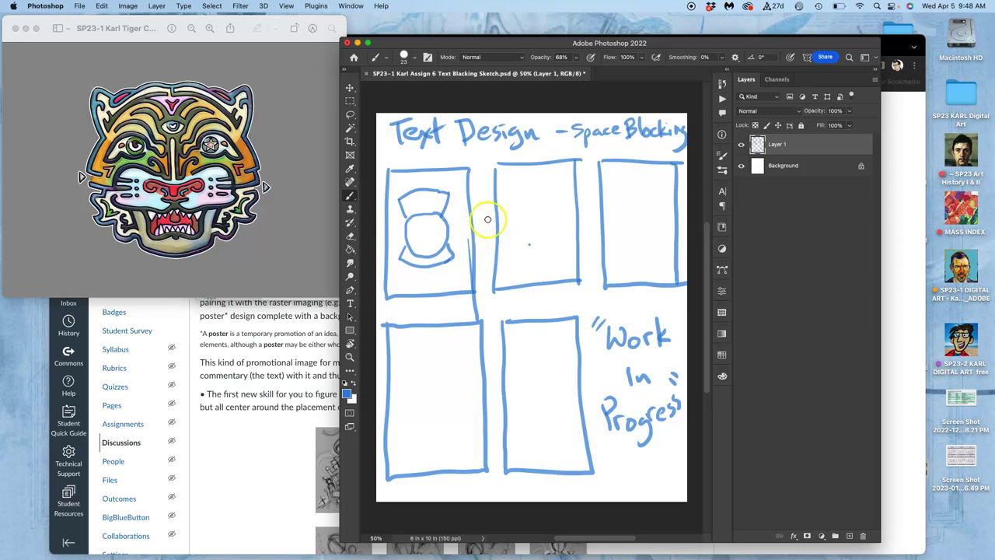
# Block WORK above the circle and hatch the band beneath it in the first thumbnail.
pyautogui.click(403, 202)
pyautogui.click(419, 224)
pyautogui.click(429, 191)
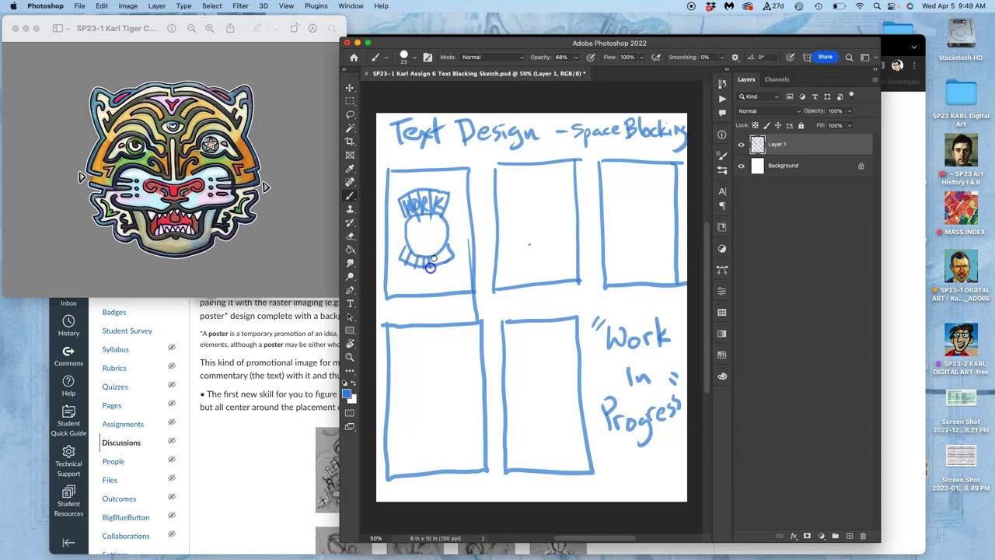
pyautogui.moveTo(413, 260)
pyautogui.mouseDown()
pyautogui.moveTo(400, 262)
pyautogui.moveTo(460, 267)
pyautogui.moveTo(455, 260)
pyautogui.mouseUp()
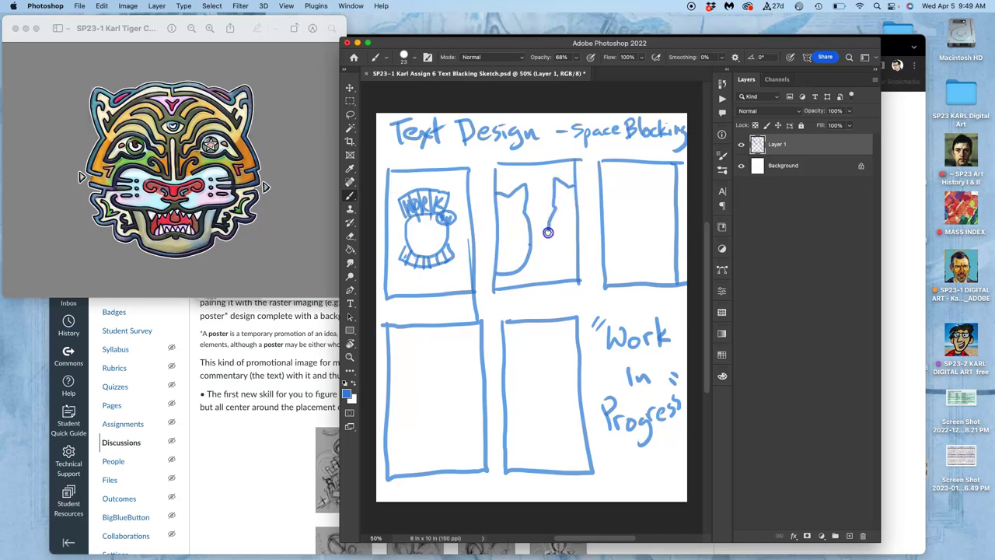
# Letter WORK IN across the top and PR along the bottom of the second thumbnail.
pyautogui.moveTo(577, 272); pyautogui.dragTo(589, 272)
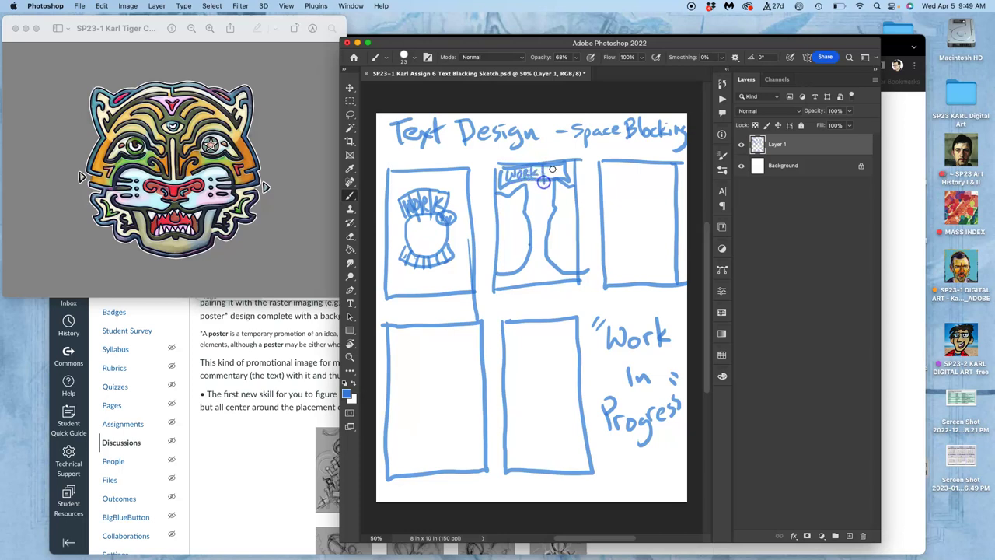
pyautogui.moveTo(558, 168); pyautogui.dragTo(565, 165)
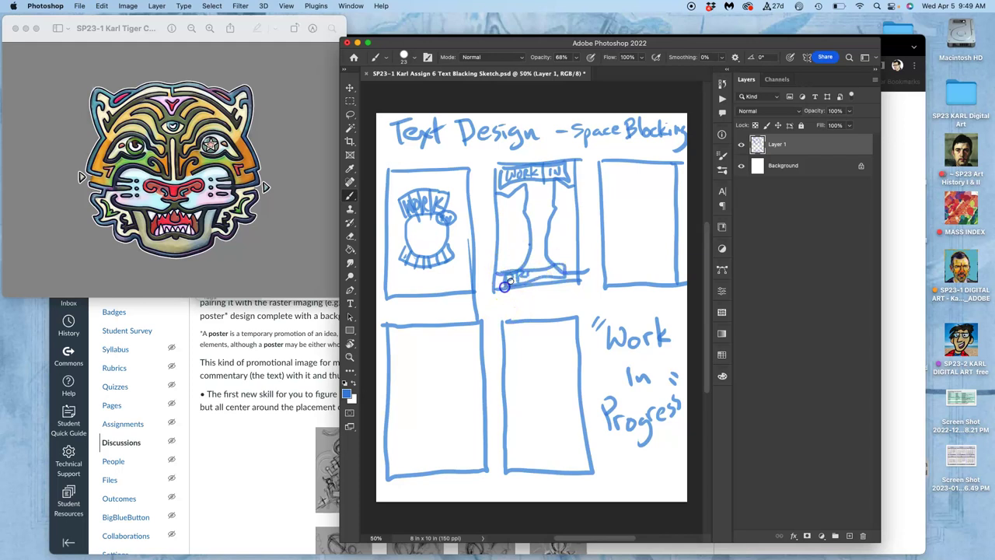
pyautogui.moveTo(504, 287); pyautogui.dragTo(533, 278)
pyautogui.moveTo(447, 219); pyautogui.dragTo(447, 229)
pyautogui.moveTo(458, 218); pyautogui.dragTo(457, 207)
# Bring Chrome forward on the Redbubble tiger promotion page and close the profile menu.
pyautogui.click(916, 127)
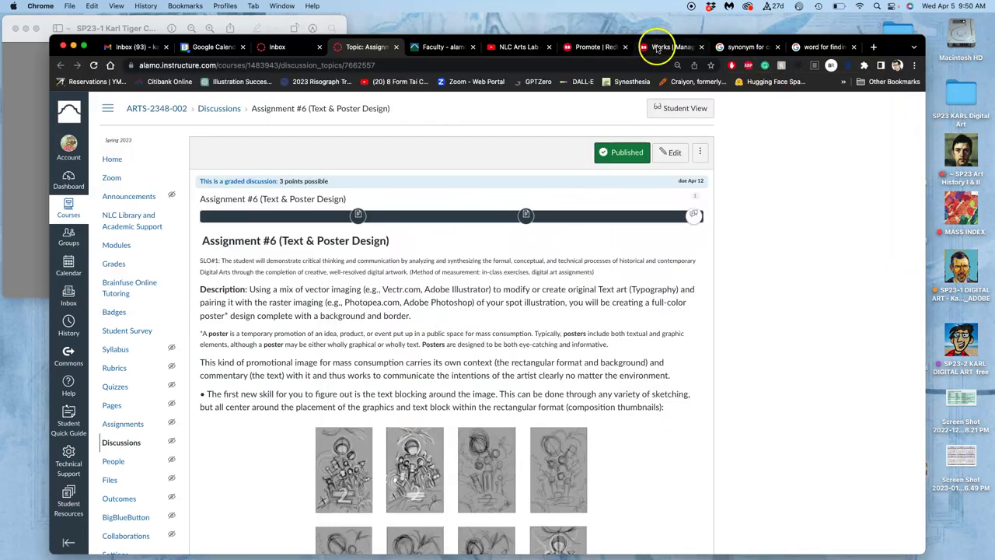
pyautogui.click(609, 48)
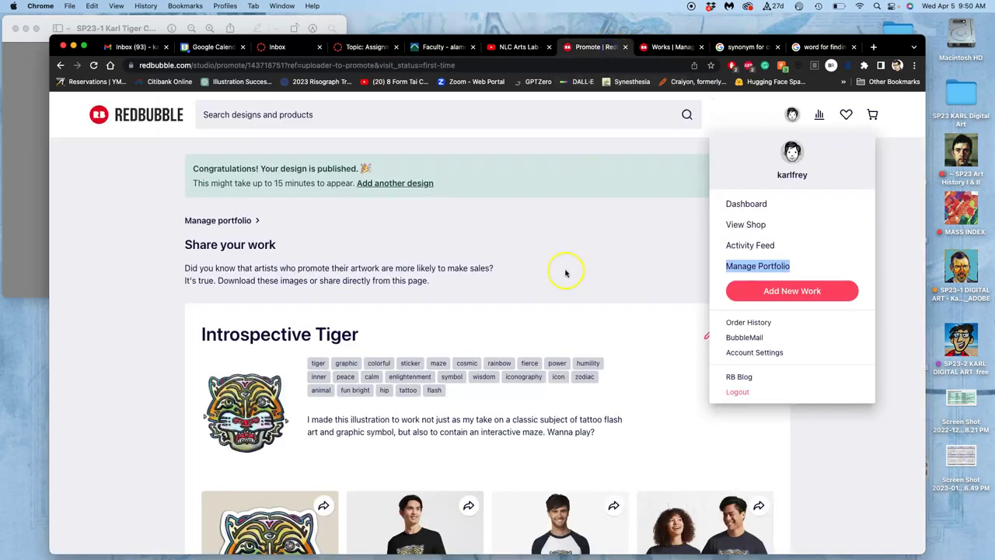
pyautogui.click(900, 282)
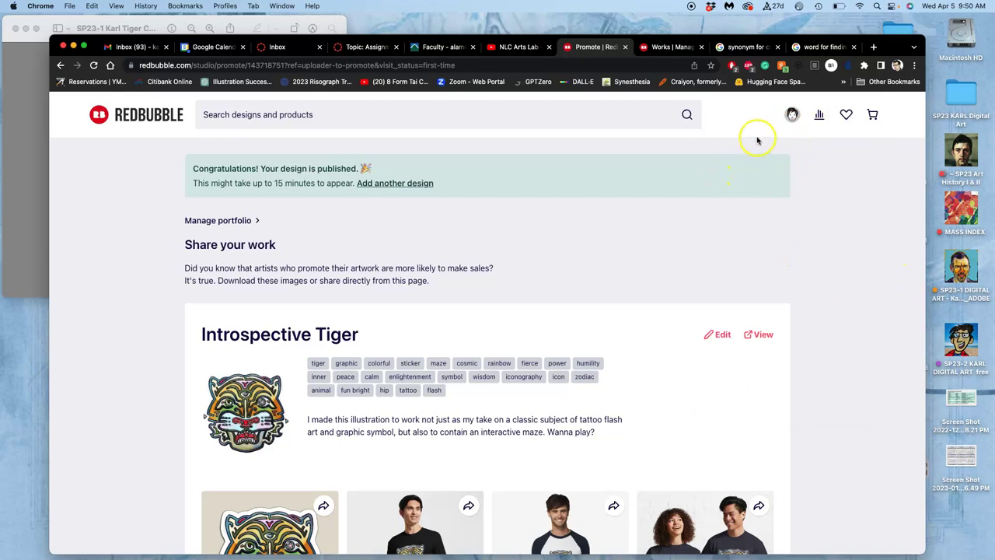
pyautogui.scroll(-5, 673, 362)
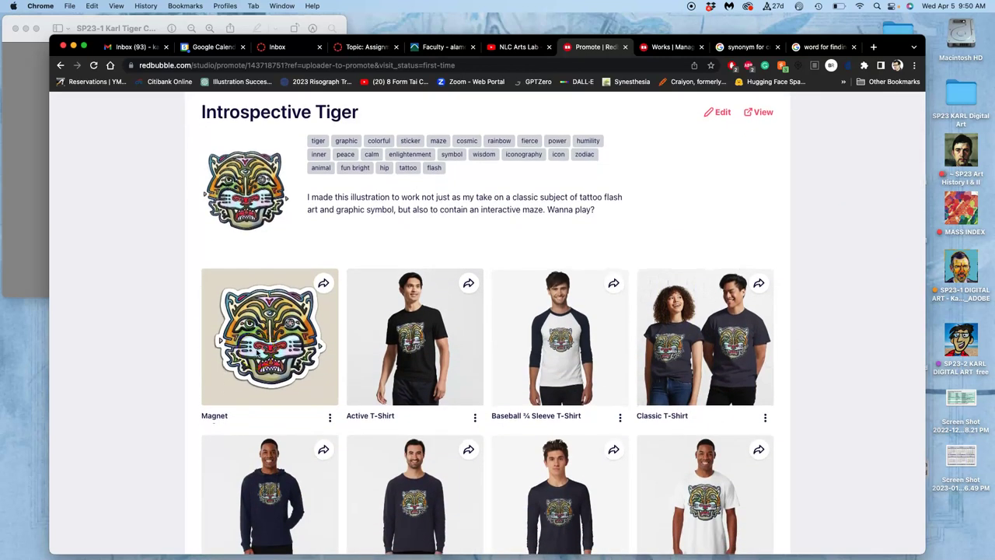
pyautogui.scroll(-1, 257, 351)
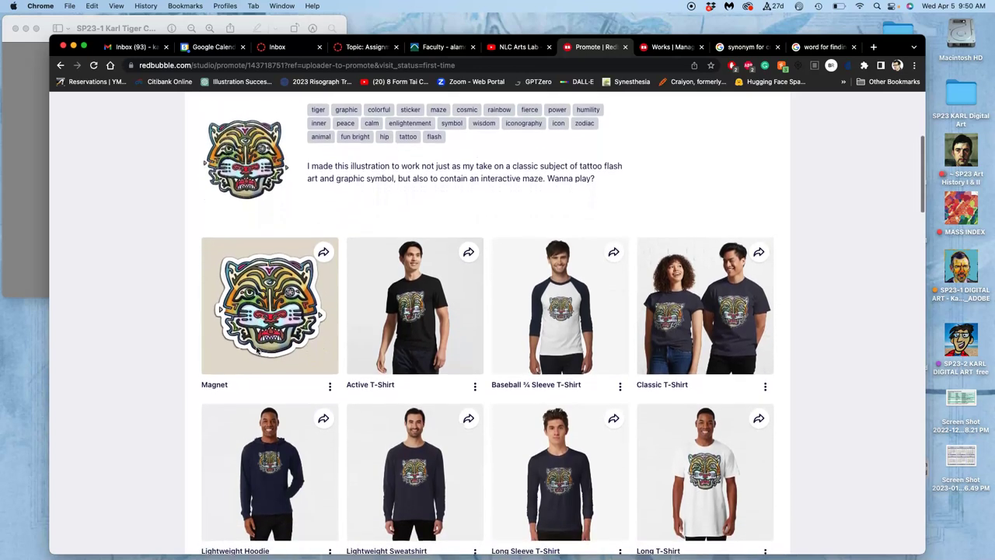
# Scroll through the tiger mockups on T-shirts, hoodies, stickers, prints, pins and tote bags.
pyautogui.click(13, 222)
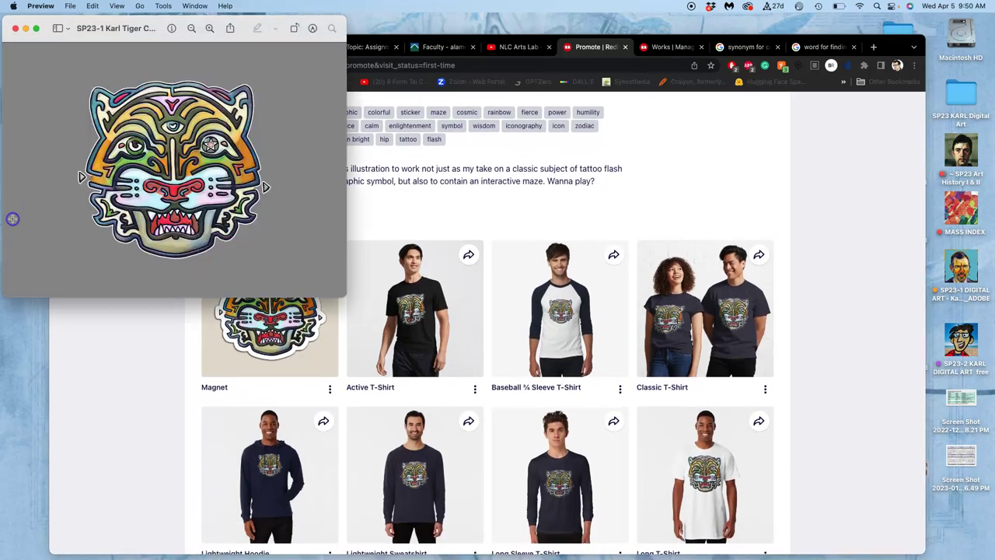
pyautogui.click(121, 355)
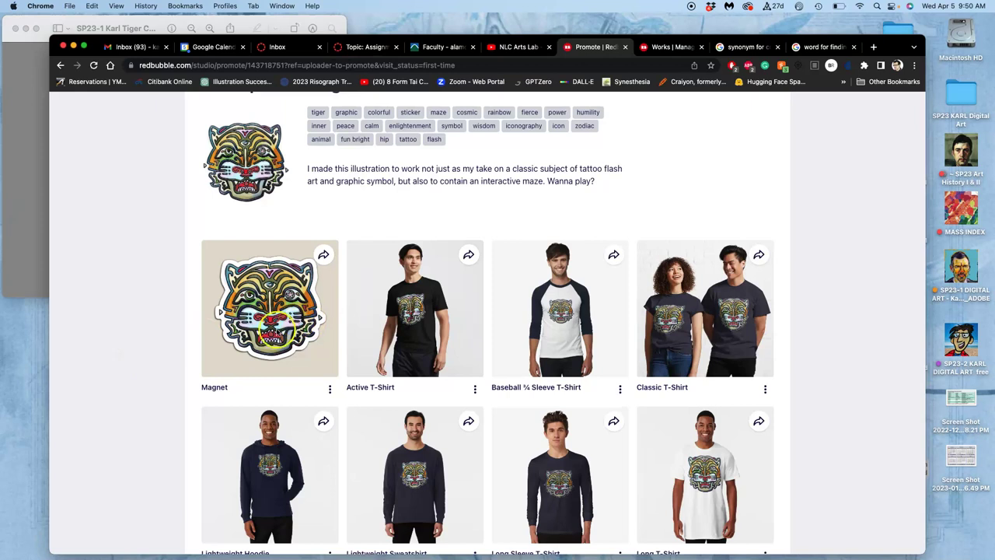
pyautogui.scroll(-2, 487, 322)
pyautogui.scroll(-2, 487, 321)
pyautogui.scroll(2, 486, 321)
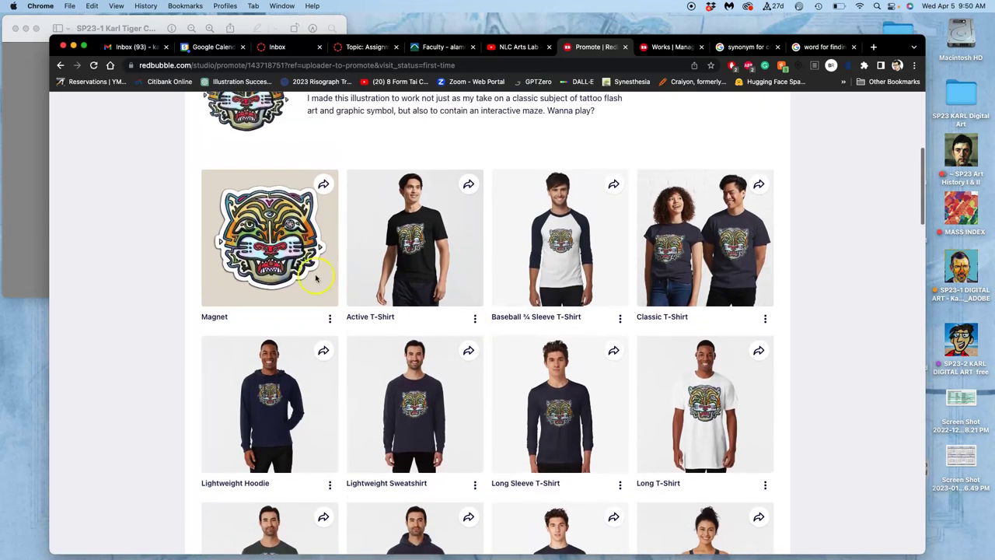
pyautogui.scroll(-10, 442, 288)
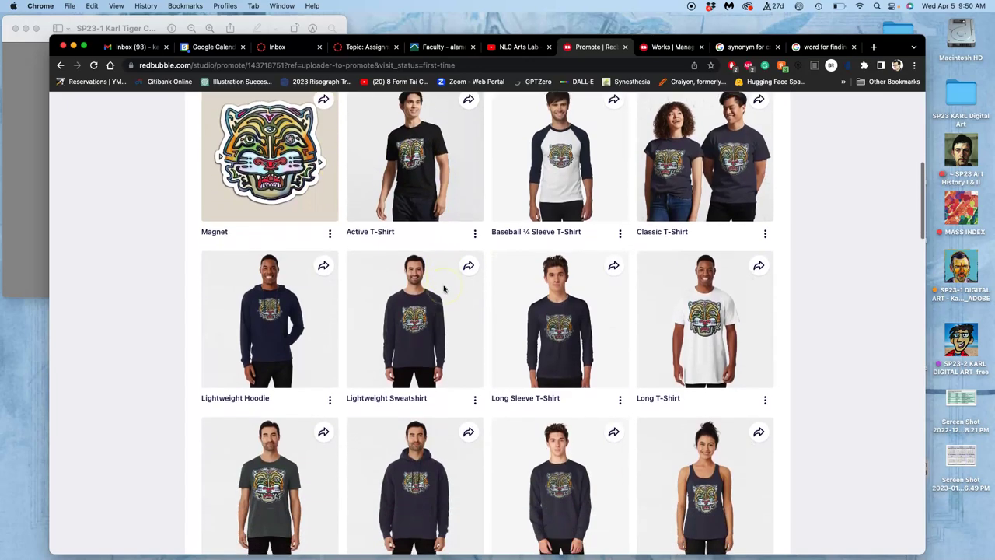
pyautogui.scroll(-10, 444, 288)
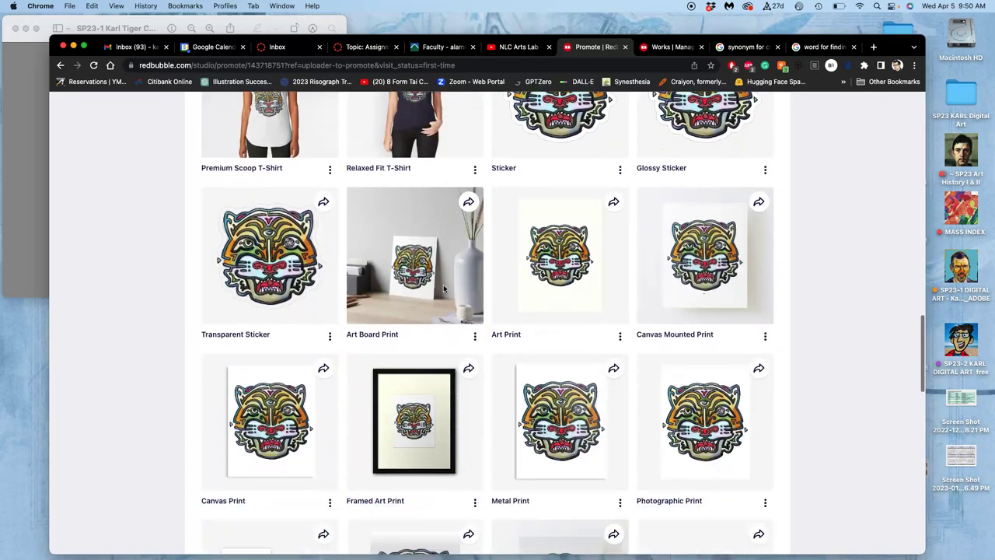
pyautogui.scroll(-4, 444, 288)
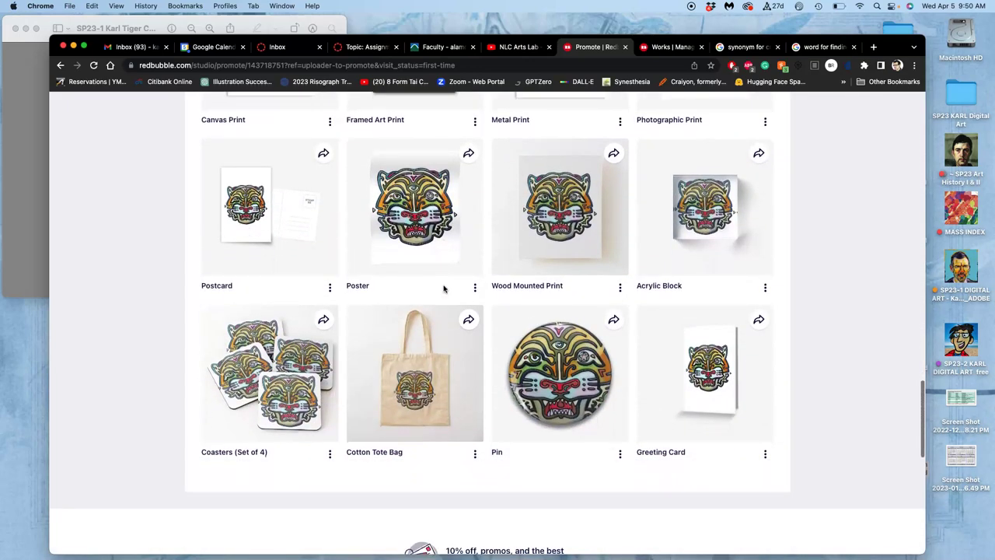
pyautogui.scroll(10, 555, 398)
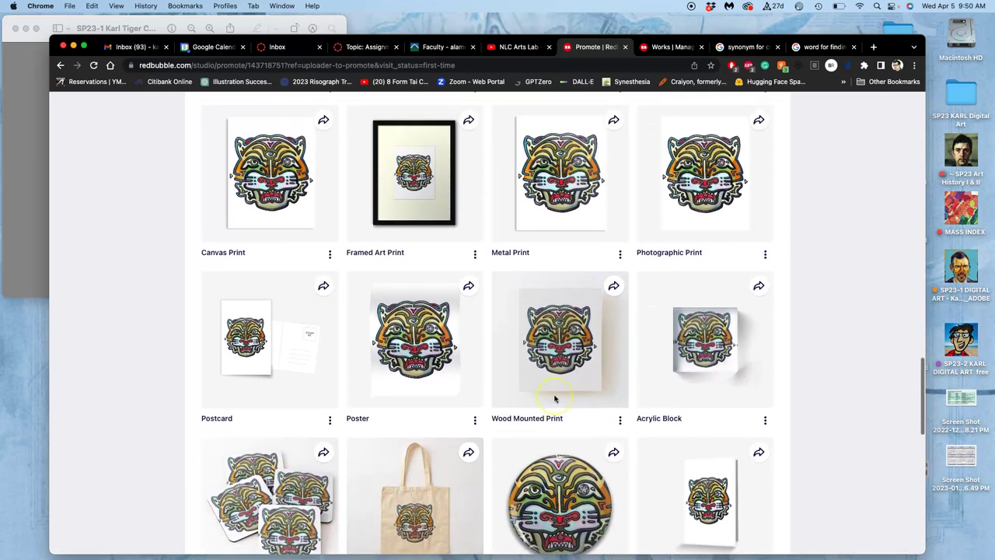
pyautogui.scroll(1, 555, 398)
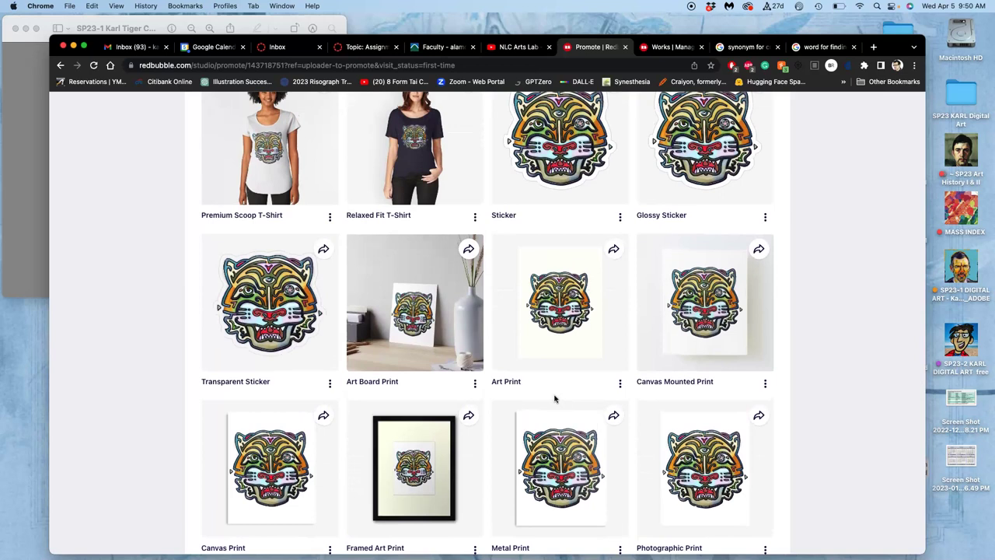
pyautogui.scroll(8, 555, 398)
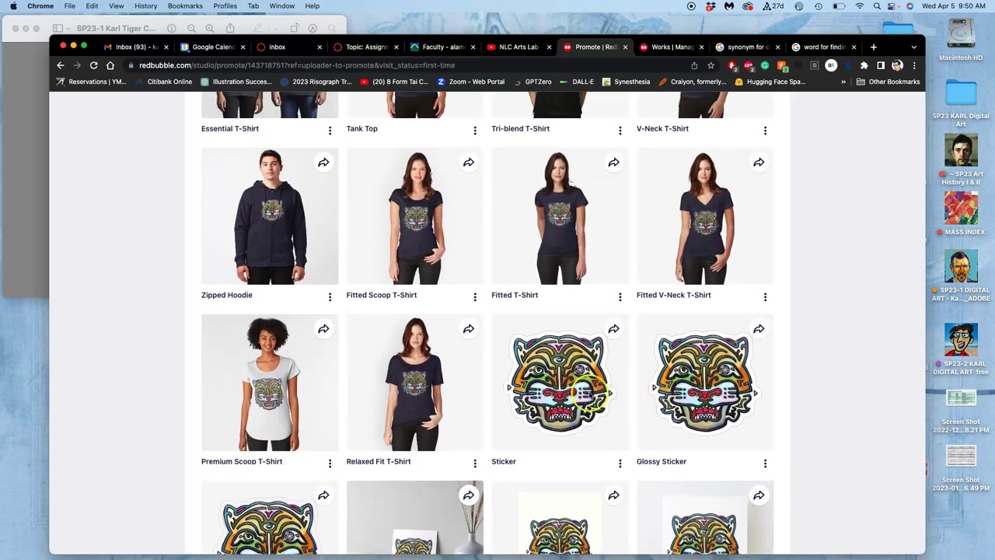
# Open the Introspective Tiger Sticker product page and try the Extra Large size.
pyautogui.click(619, 462)
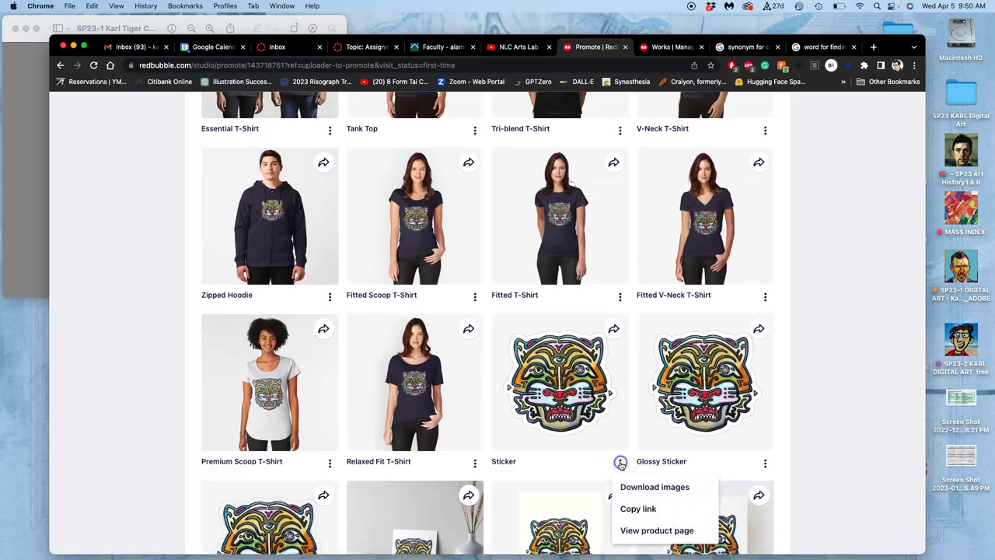
pyautogui.click(639, 530)
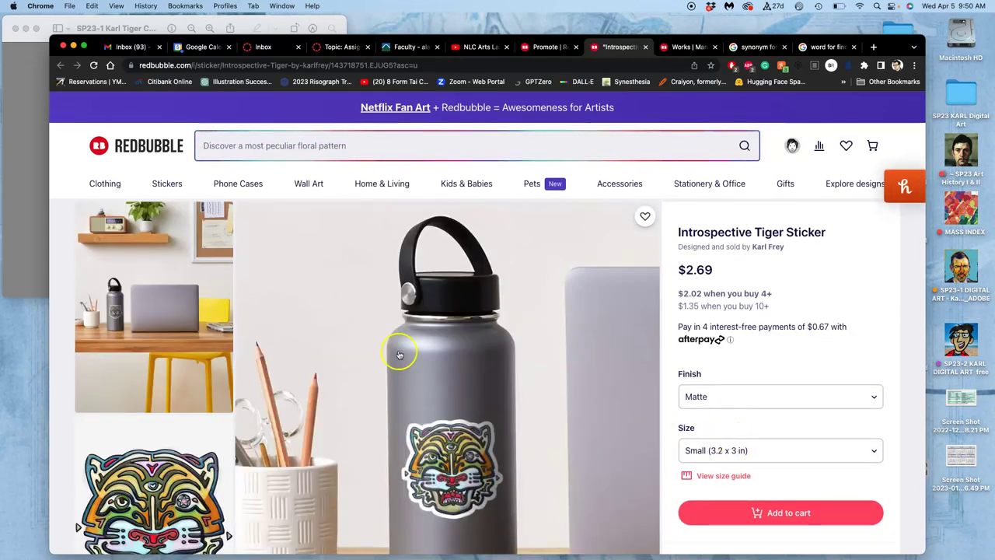
pyautogui.click(717, 449)
pyautogui.click(722, 539)
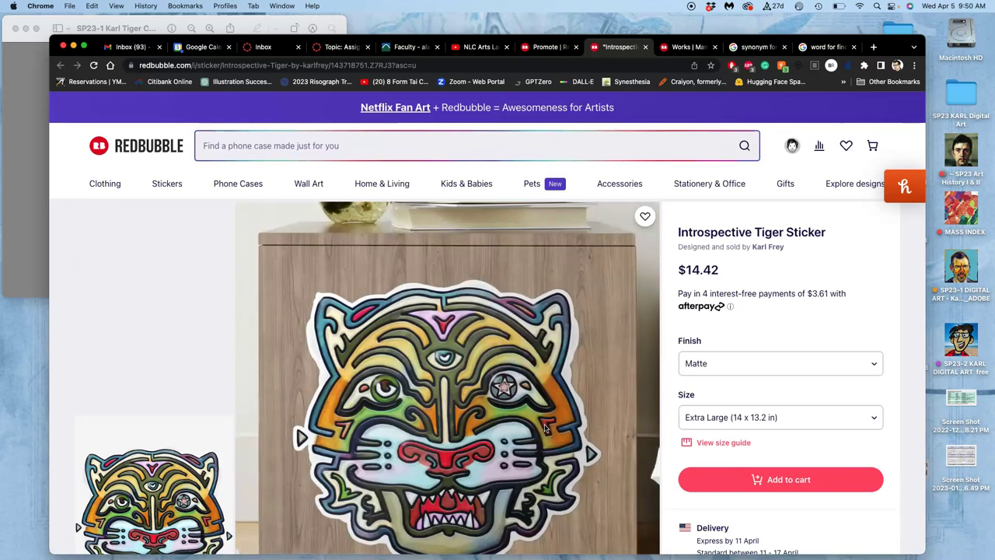
# Switch the sticker to Medium (5.5 x 5.2 in), bringing the price to $6.18.
pyautogui.scroll(-2, 545, 428)
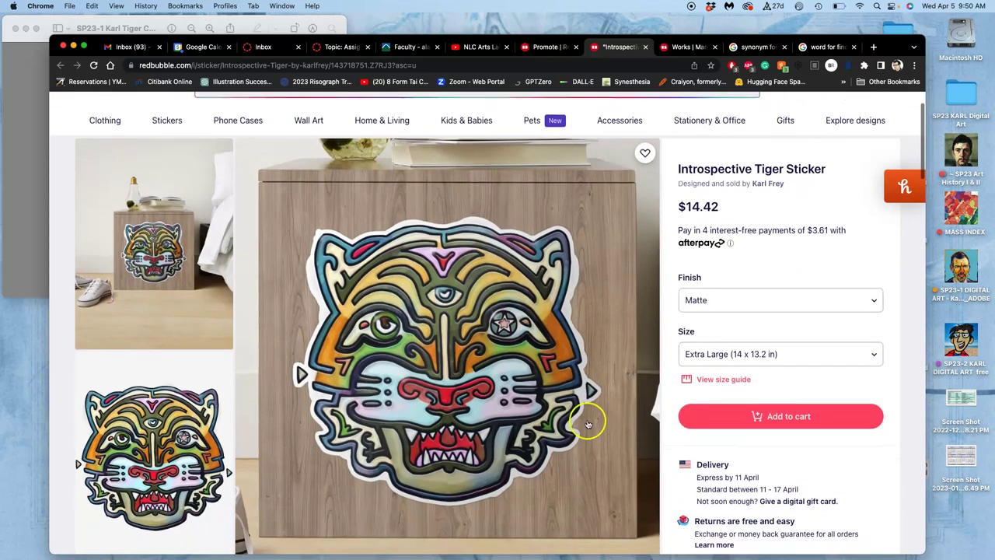
pyautogui.click(711, 358)
pyautogui.click(710, 403)
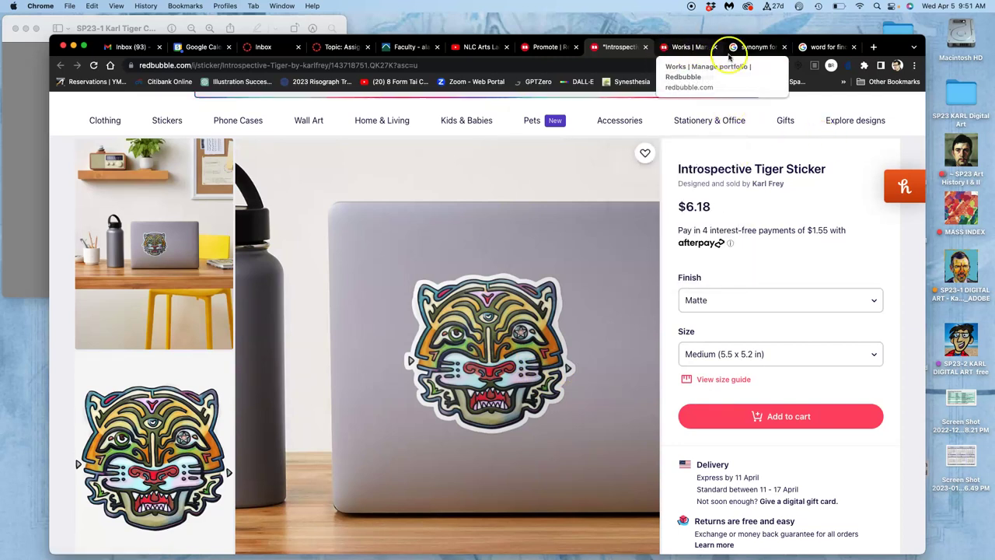
pyautogui.scroll(2, 770, 117)
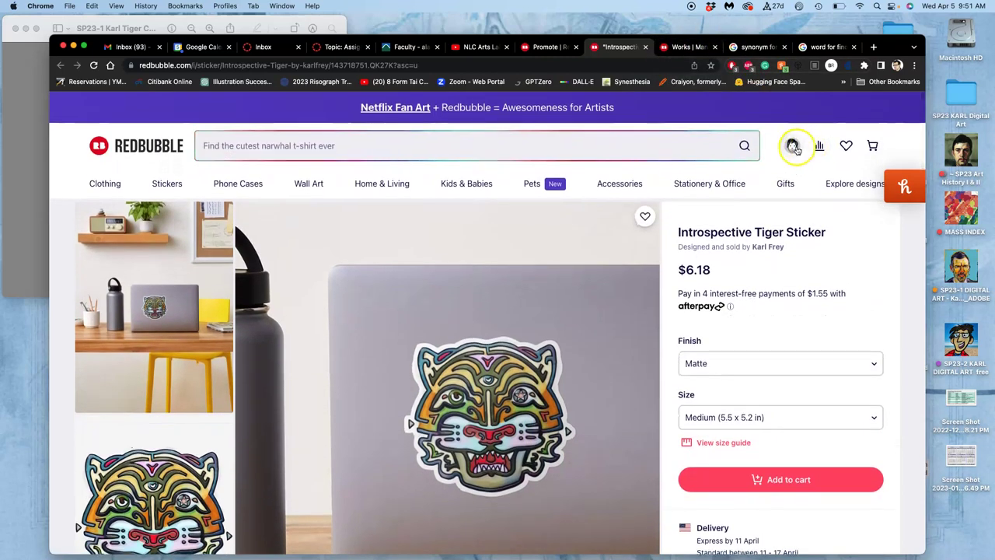
# Open the Day of the Dead Nico Mascot NLC work for editing from Manage Portfolio.
pyautogui.moveTo(793, 145)
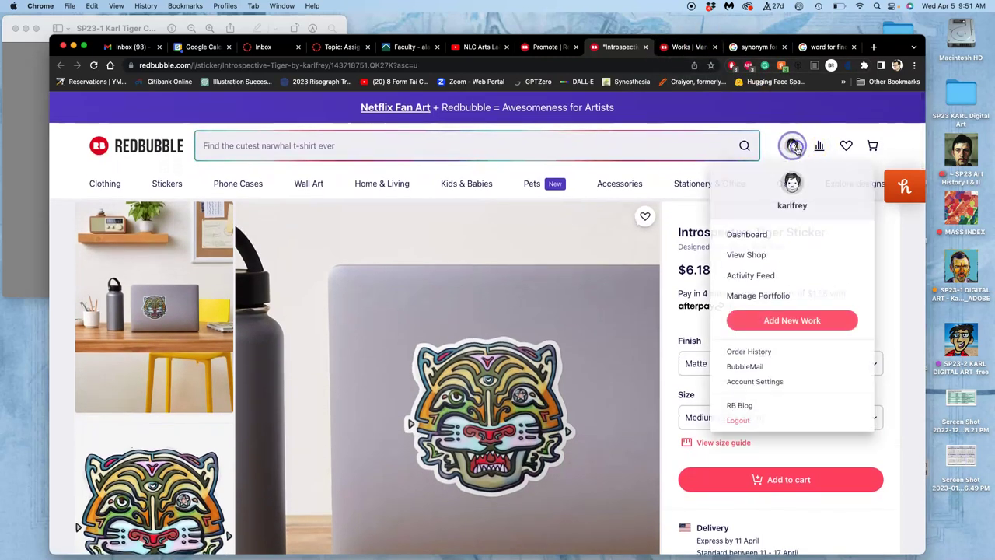
pyautogui.click(762, 296)
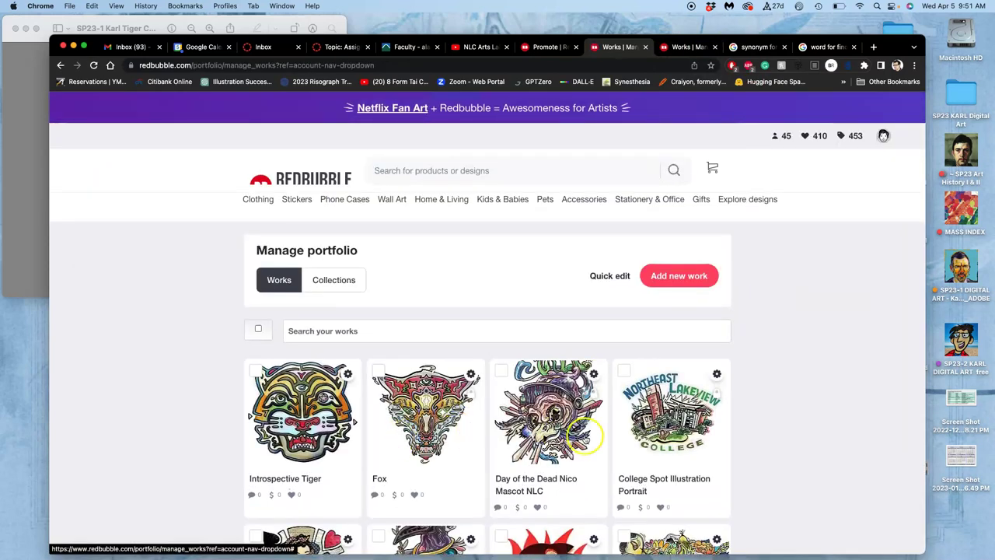
pyautogui.click(564, 428)
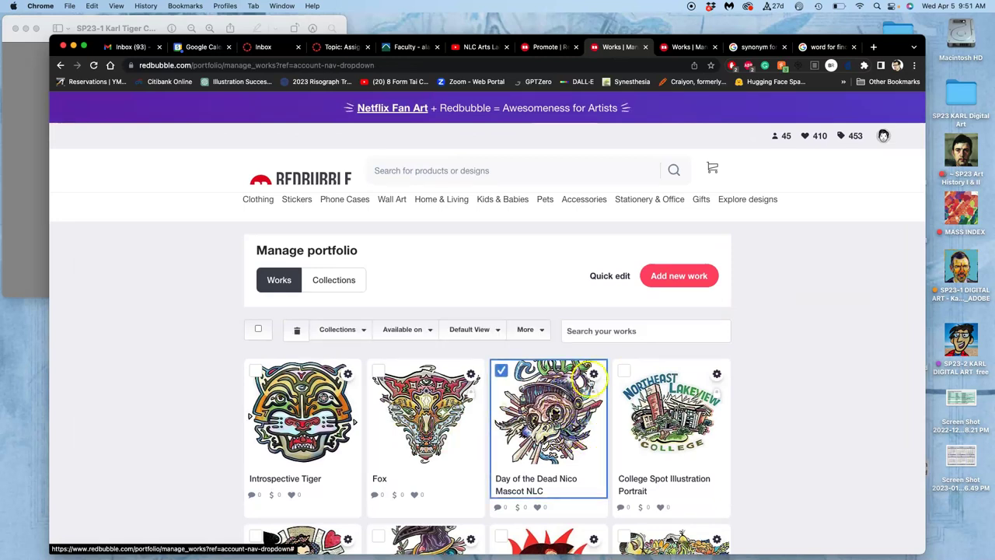
pyautogui.click(594, 374)
pyautogui.click(535, 434)
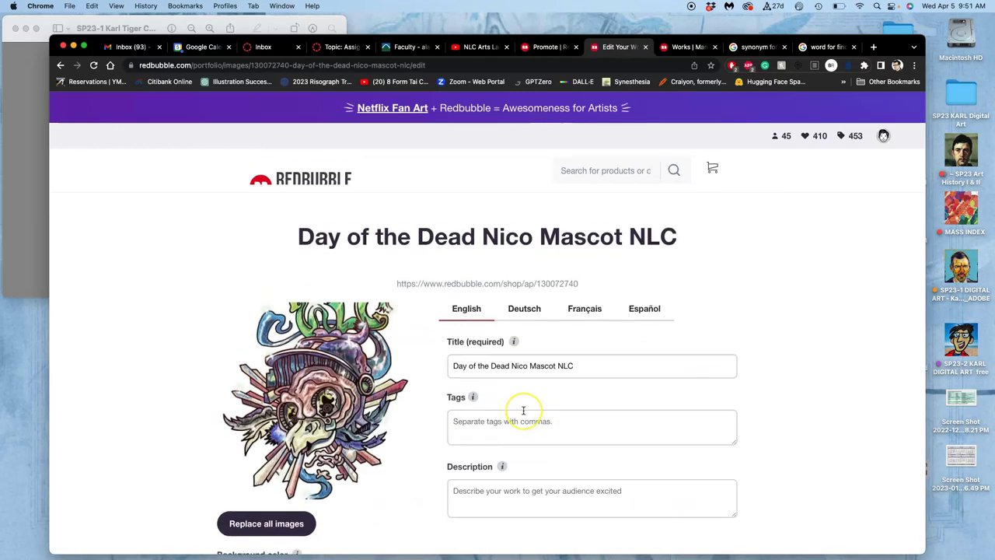
# Scroll through the Day of the Dead edit page to review its product previews.
pyautogui.scroll(-1, 523, 410)
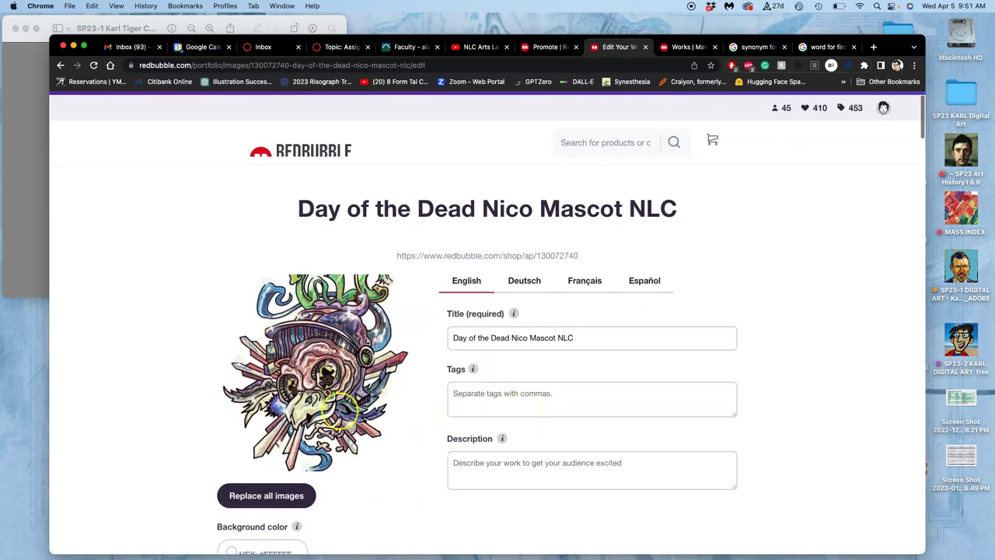
pyautogui.scroll(-10, 340, 411)
pyautogui.scroll(1, 339, 411)
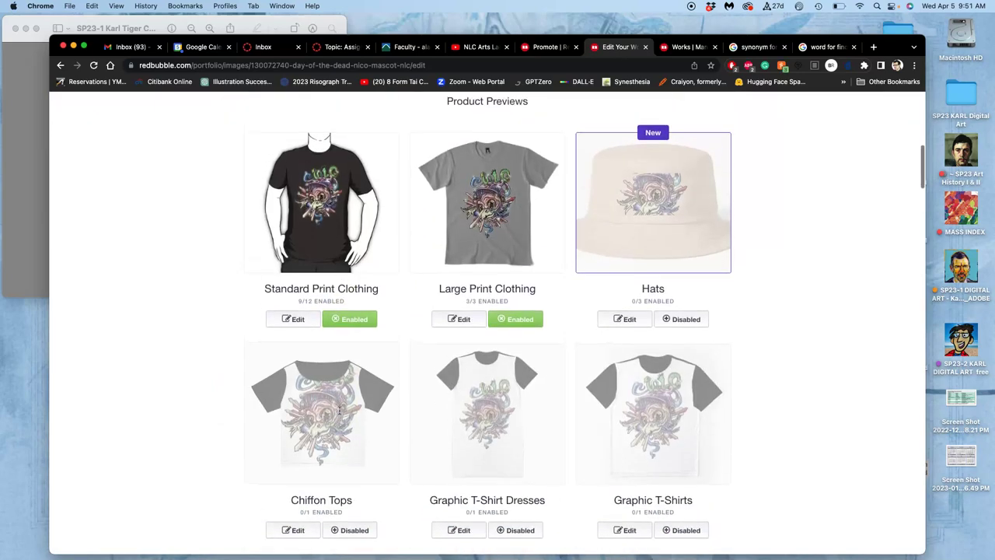
pyautogui.scroll(-20, 340, 410)
pyautogui.scroll(-15, 340, 413)
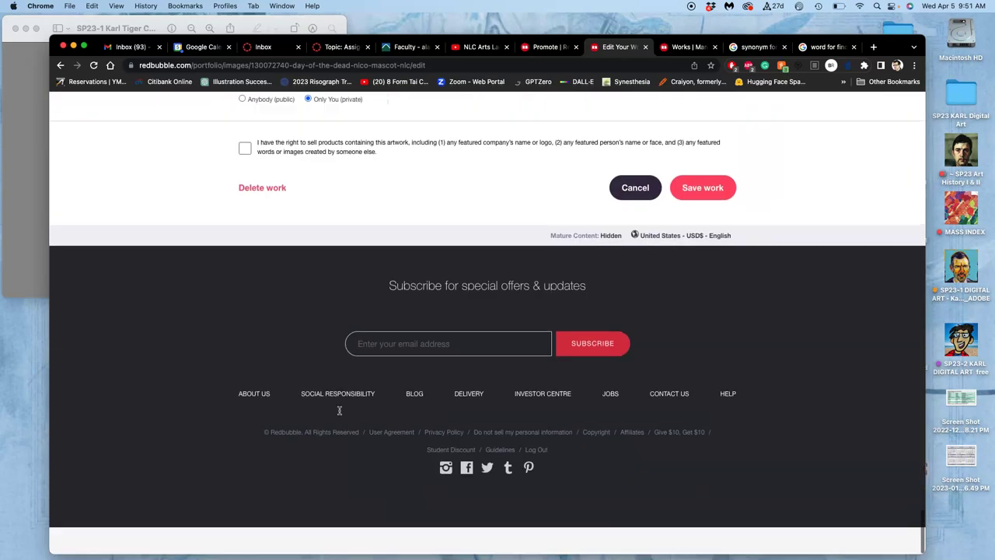
pyautogui.scroll(5, 334, 350)
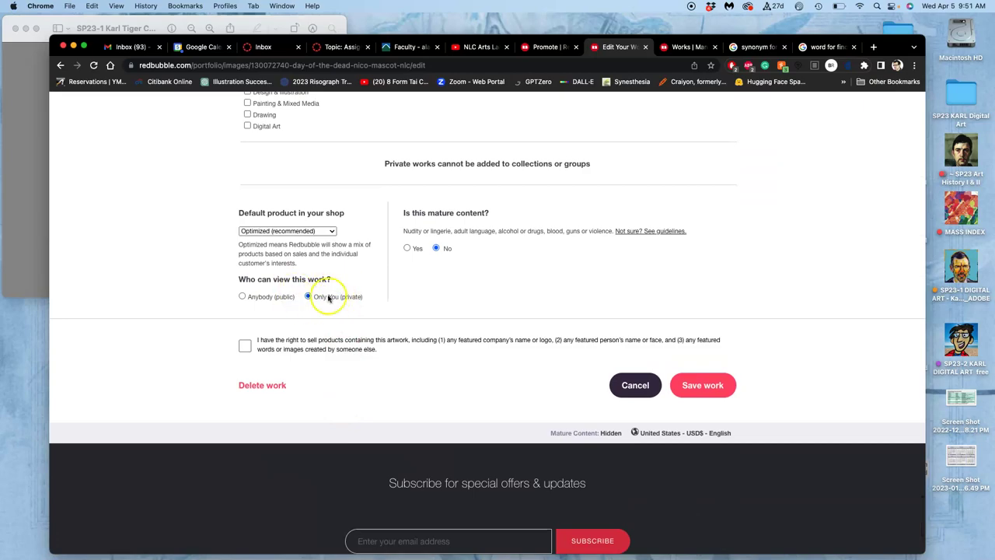
pyautogui.scroll(20, 363, 292)
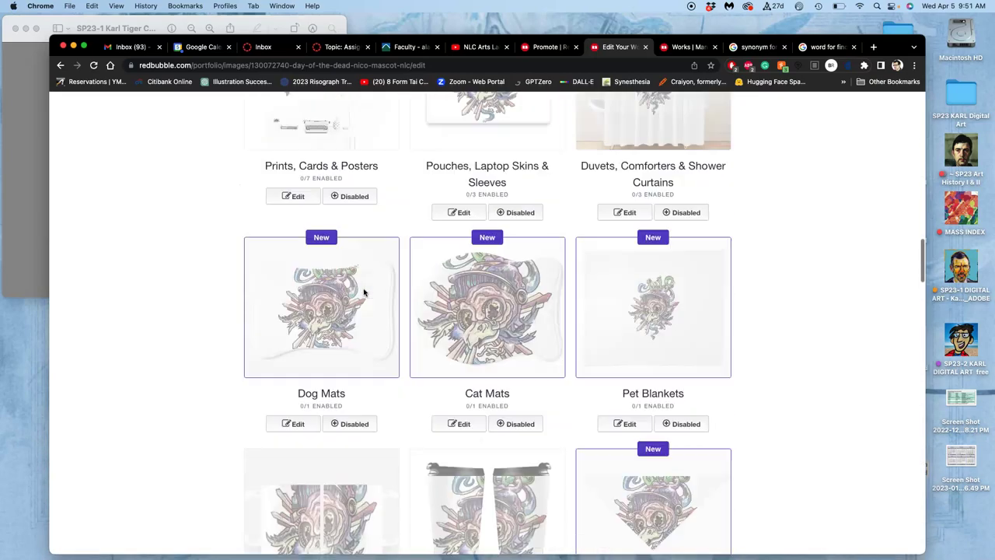
pyautogui.scroll(2, 363, 292)
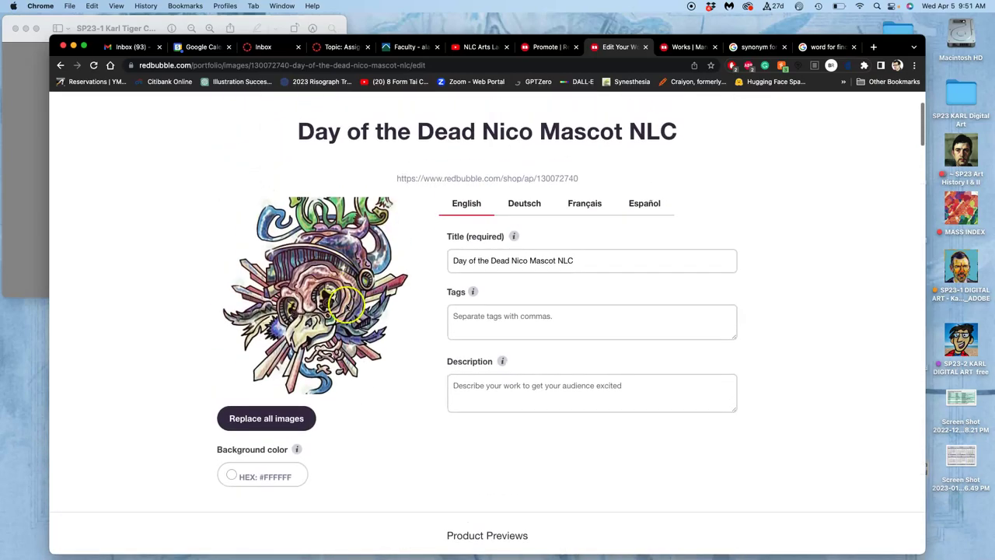
pyautogui.scroll(-7, 344, 306)
pyautogui.click(315, 385)
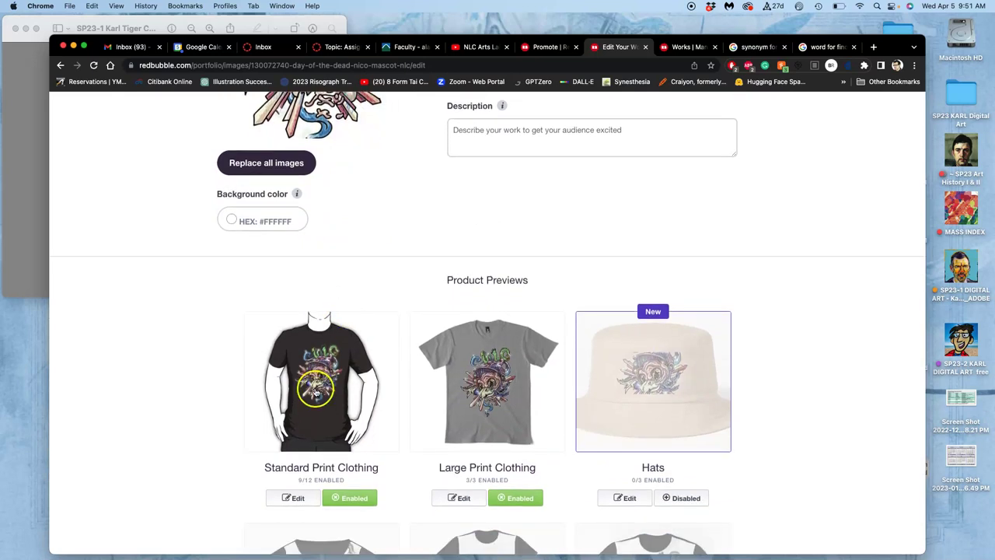
# Preview the Day of the Dead design in the Standard Print Clothing t-shirt editor.
pyautogui.click(296, 498)
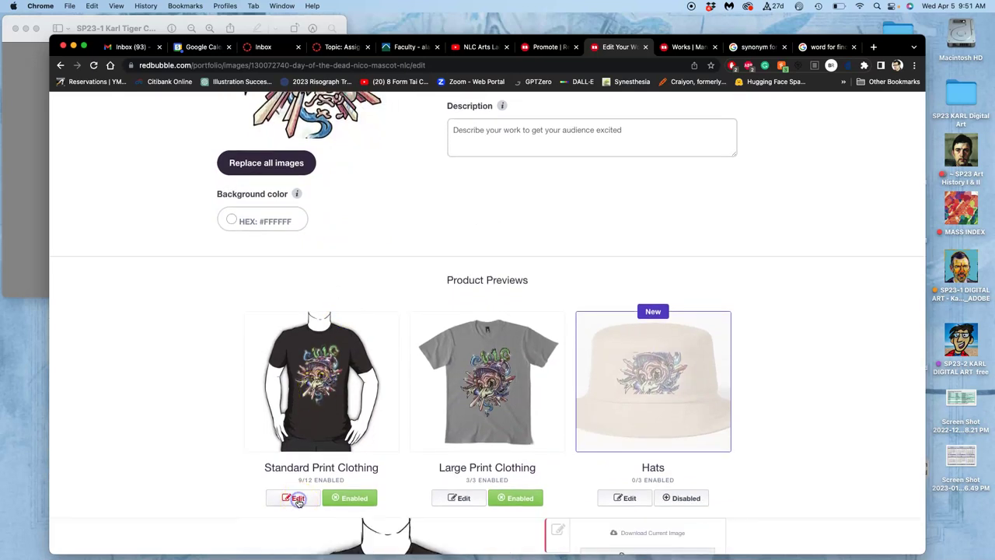
pyautogui.scroll(-5, 405, 464)
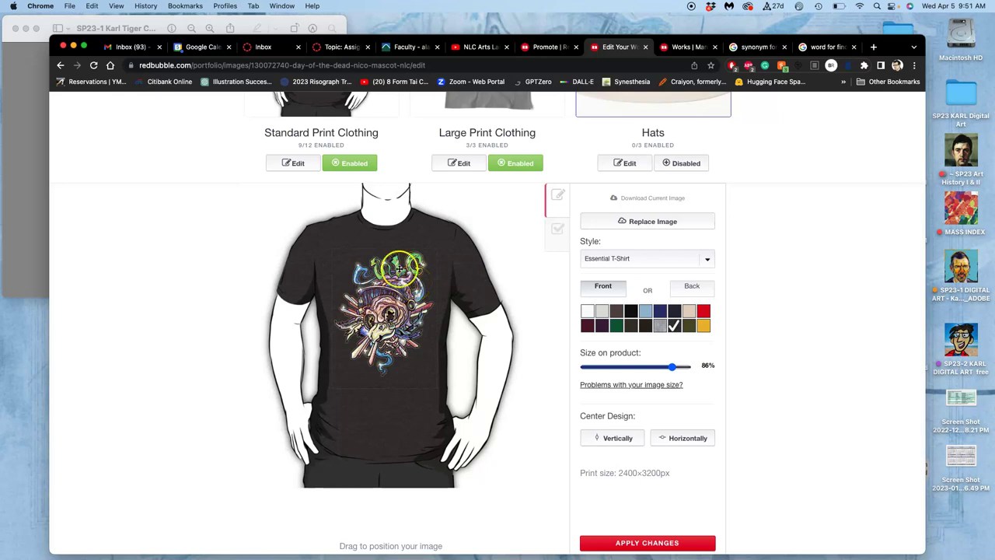
pyautogui.scroll(1, 389, 284)
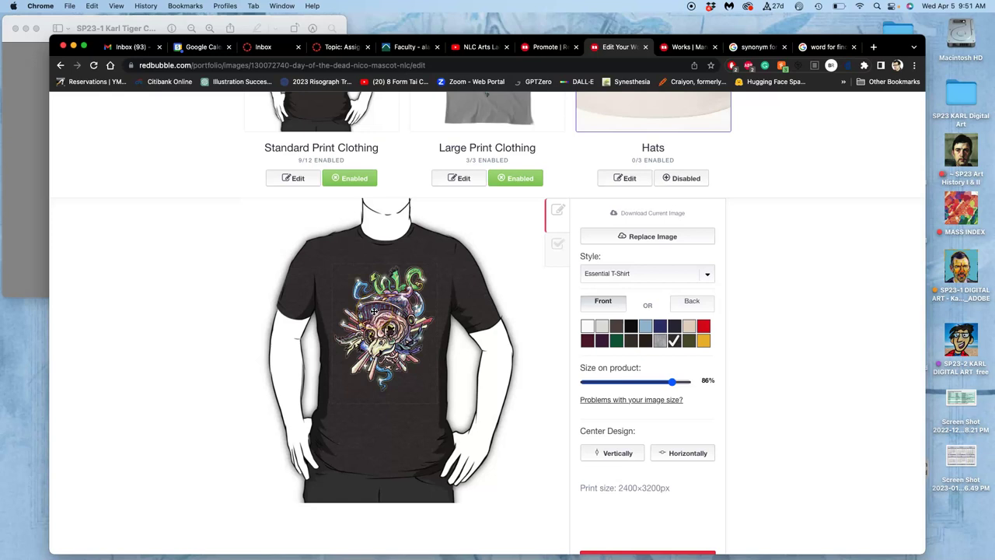
pyautogui.scroll(4, 392, 299)
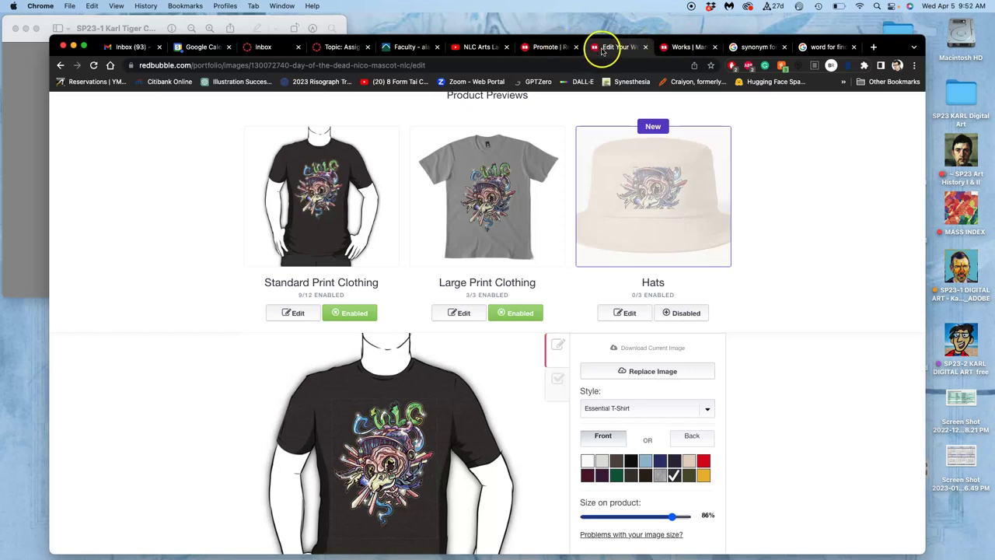
# Open the College Spot Illustration Portrait work's edit page from the portfolio list.
pyautogui.click(61, 66)
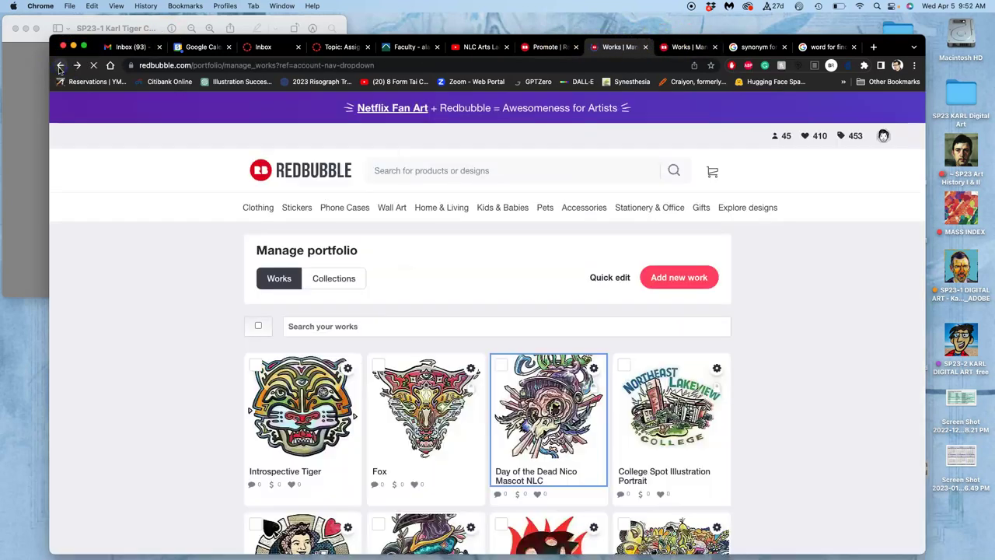
pyautogui.click(624, 371)
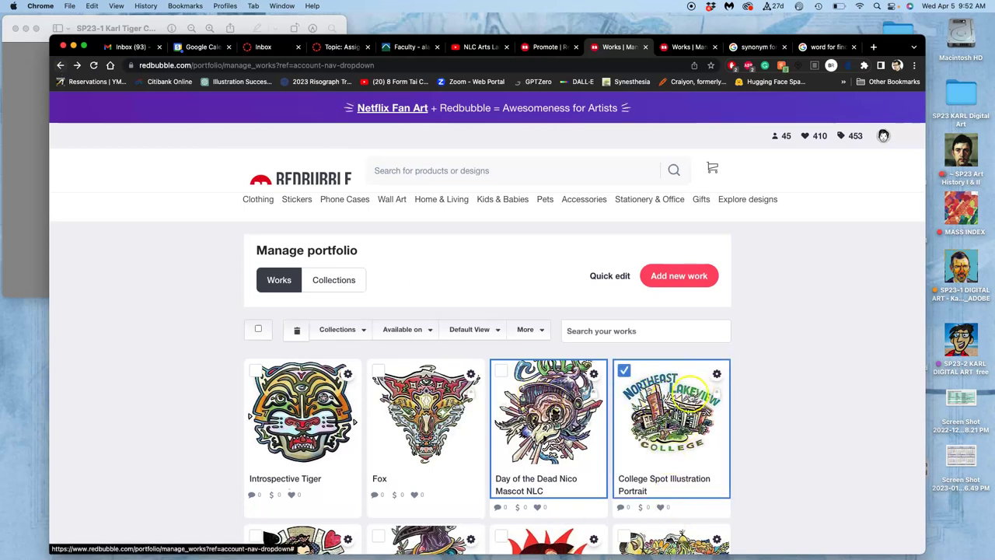
pyautogui.click(715, 374)
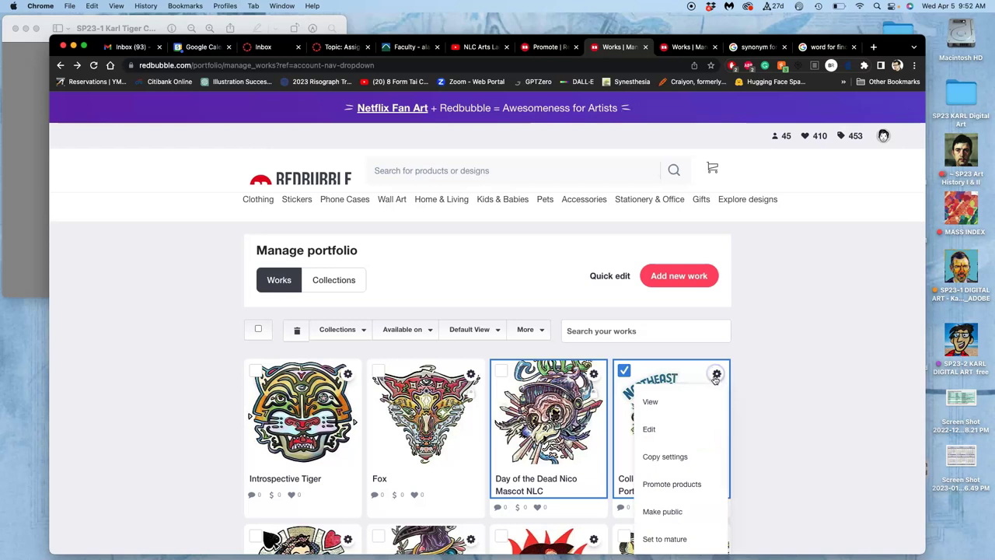
pyautogui.click(680, 432)
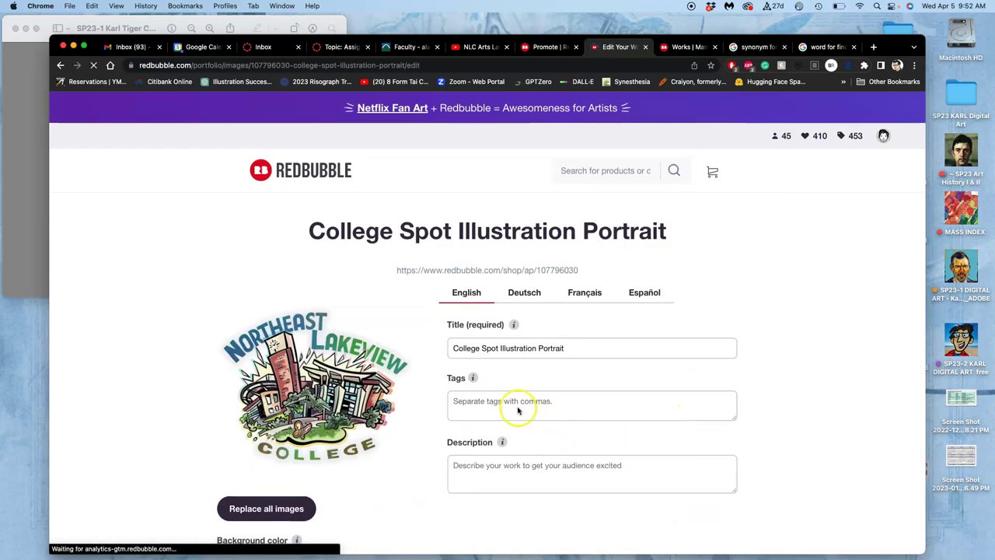
pyautogui.scroll(-5, 300, 428)
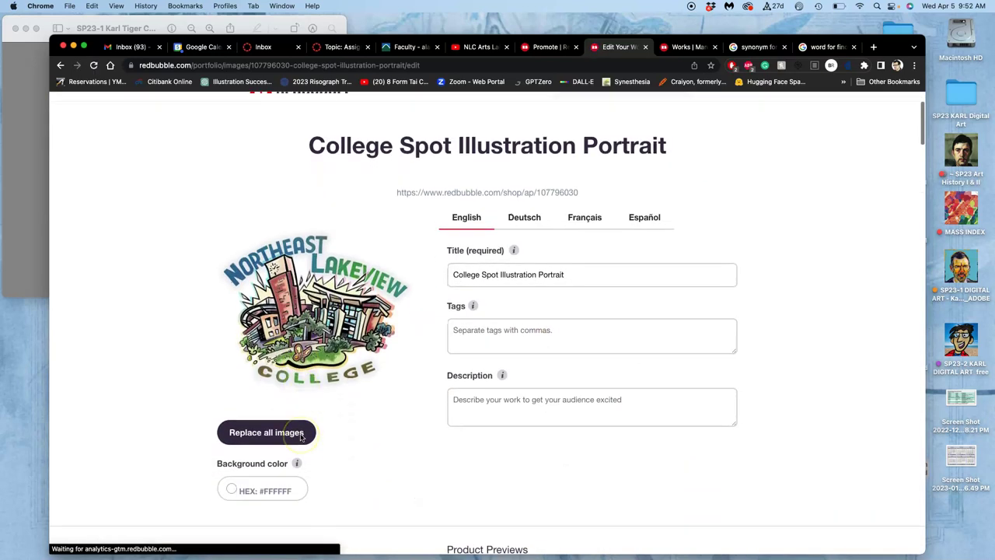
pyautogui.scroll(2, 301, 437)
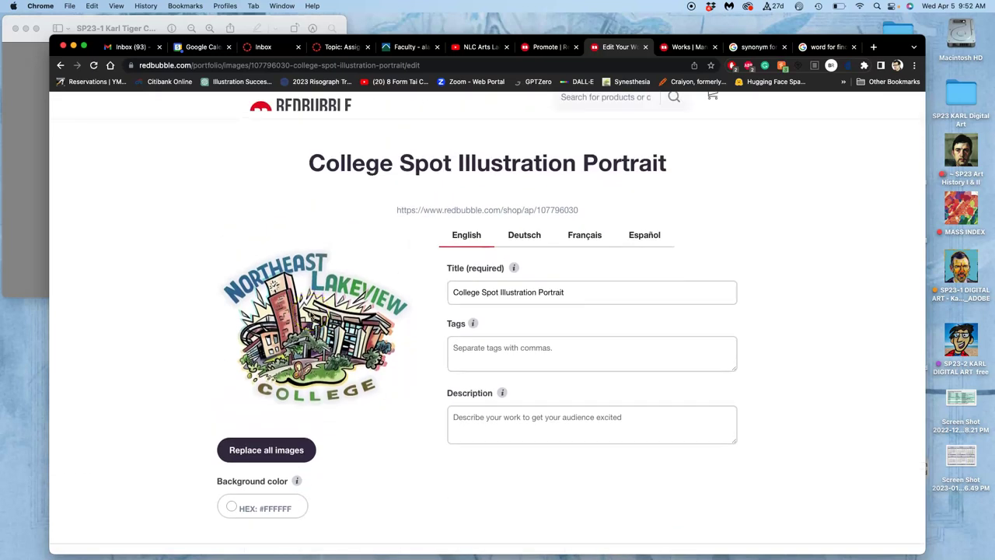
pyautogui.scroll(-8, 313, 326)
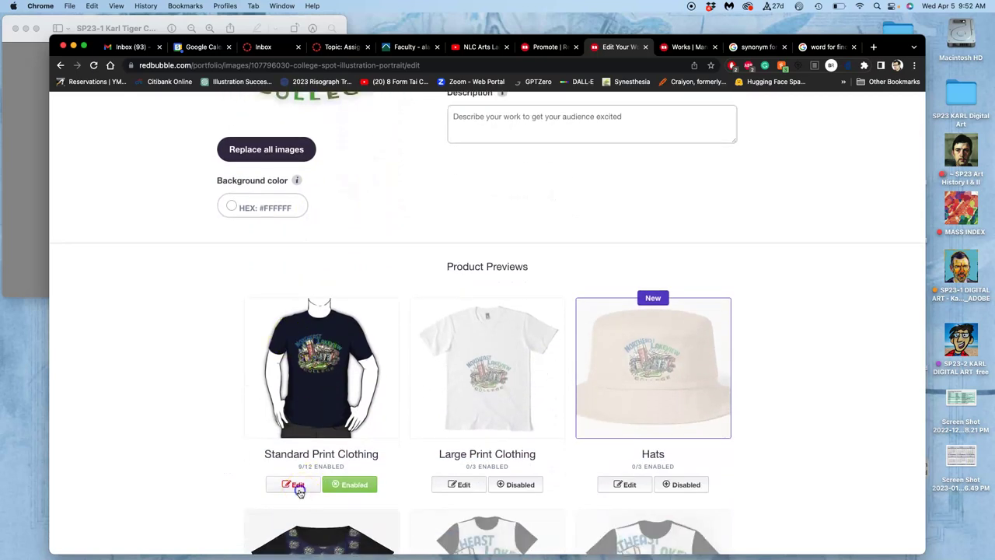
# Check the College Spot design's placement in the Standard Print Clothing t-shirt editor.
pyautogui.click(299, 487)
pyautogui.scroll(-10, 318, 420)
pyautogui.scroll(2, 318, 420)
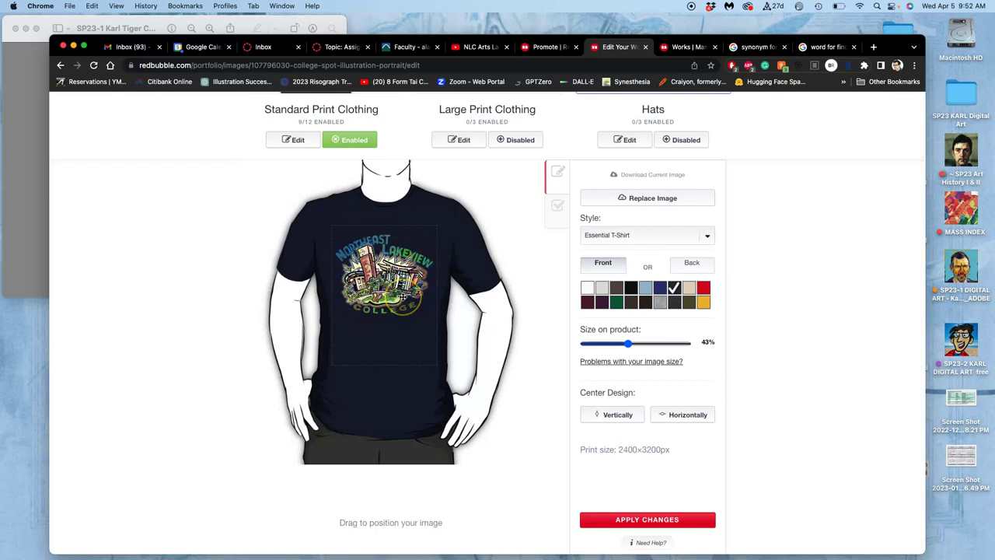
pyautogui.scroll(15, 403, 296)
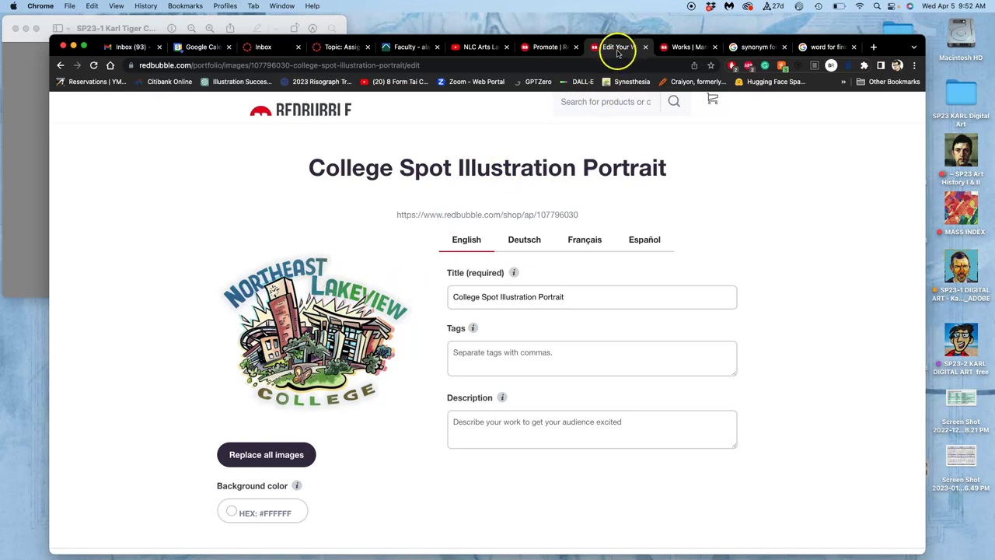
# Review the Redbubble promote page and the Canvas Assignment #6 discussion, then return to the Photoshop sketch sheet.
pyautogui.click(557, 48)
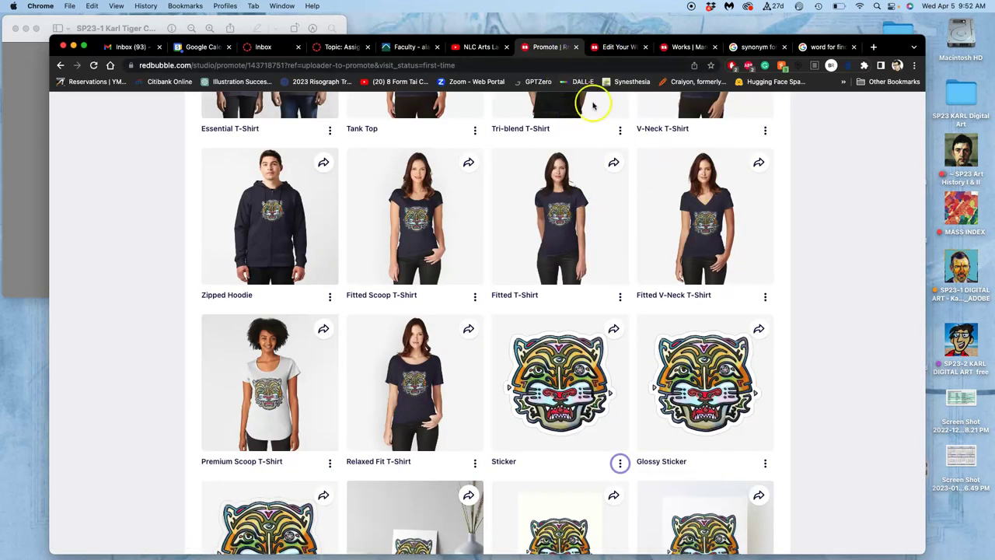
pyautogui.click(346, 47)
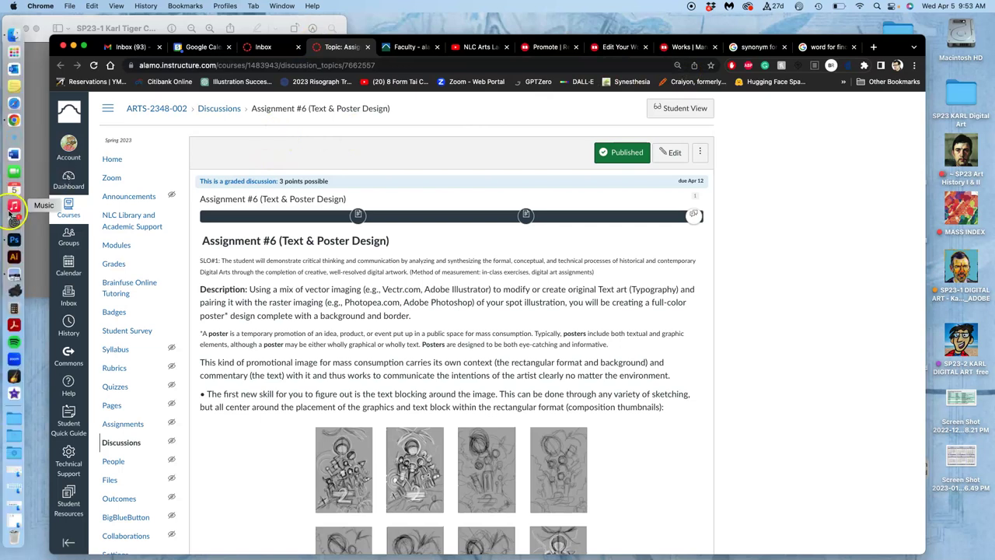
pyautogui.click(14, 240)
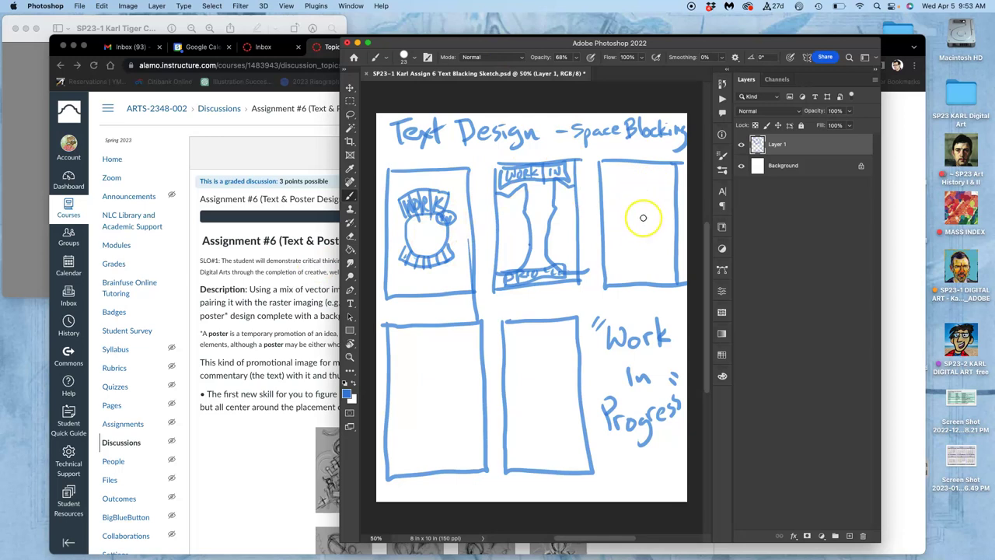
# Zoom to 200% on the top thumbnails and adjust the brush size settings.
pyautogui.press('super+equal')
pyautogui.press('super+equal')
pyautogui.press('super+equal')
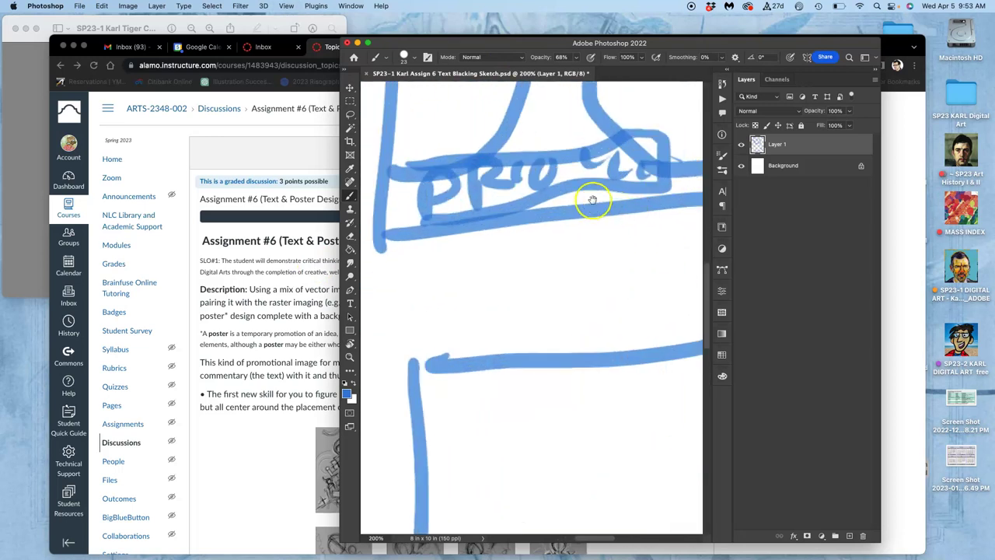
pyautogui.moveTo(593, 195); pyautogui.dragTo(570, 293)
pyautogui.click(415, 59)
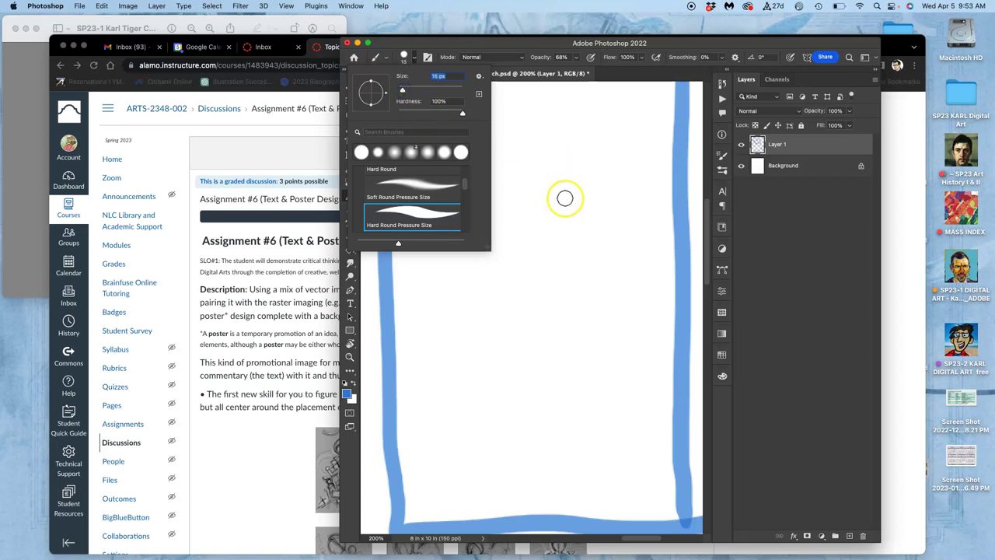
pyautogui.click(438, 48)
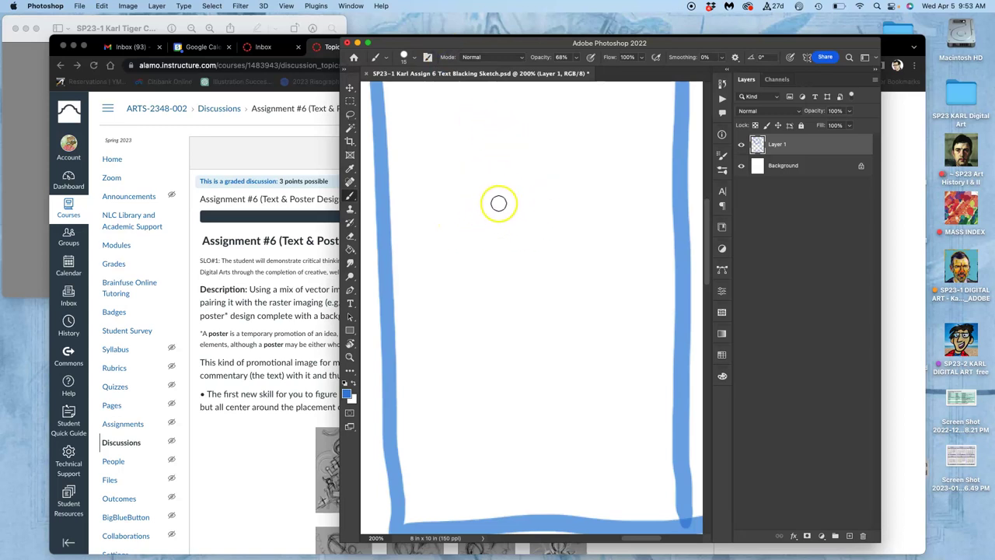
# Sketch a tiger head with a striped text block above and a banner below.
pyautogui.moveTo(513, 199)
pyautogui.mouseDown()
pyautogui.moveTo(469, 223)
pyautogui.moveTo(490, 296)
pyautogui.moveTo(605, 256)
pyautogui.moveTo(520, 206)
pyautogui.moveTo(481, 264)
pyautogui.moveTo(541, 311)
pyautogui.moveTo(540, 186)
pyautogui.moveTo(456, 177)
pyautogui.moveTo(543, 147)
pyautogui.moveTo(536, 120)
pyautogui.moveTo(543, 142)
pyautogui.moveTo(451, 151)
pyautogui.moveTo(466, 142)
pyautogui.moveTo(476, 154)
pyautogui.moveTo(484, 132)
pyautogui.moveTo(523, 118)
pyautogui.moveTo(489, 183)
pyautogui.moveTo(471, 146)
pyautogui.moveTo(537, 144)
pyautogui.mouseUp()
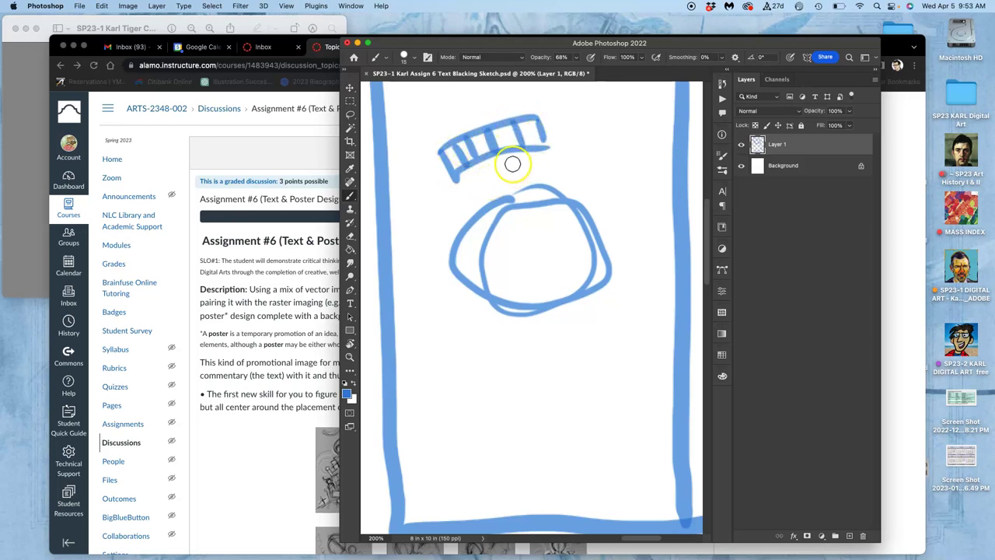
pyautogui.moveTo(515, 176)
pyautogui.mouseDown()
pyautogui.moveTo(586, 157)
pyautogui.moveTo(565, 179)
pyautogui.moveTo(575, 184)
pyautogui.moveTo(533, 170)
pyautogui.moveTo(564, 172)
pyautogui.mouseUp()
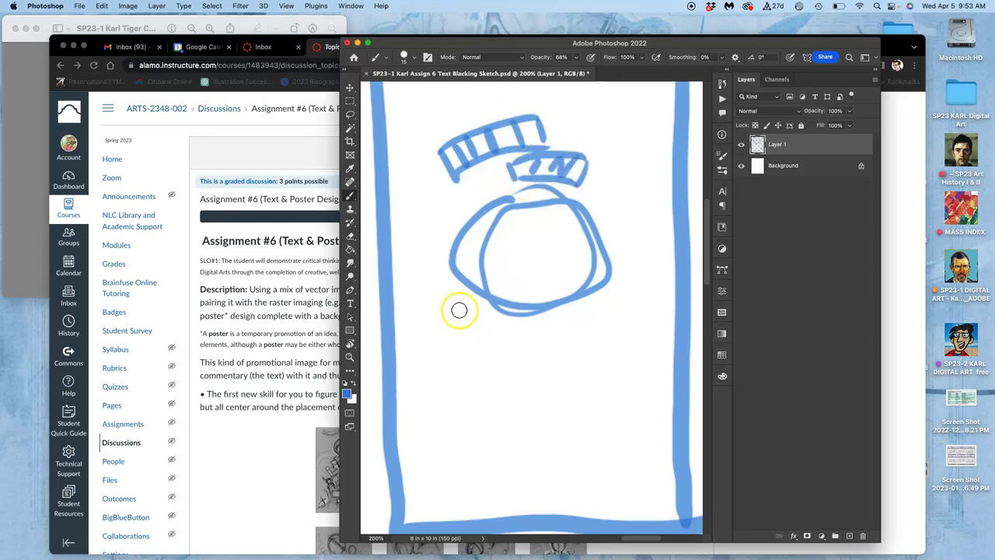
pyautogui.moveTo(462, 309)
pyautogui.mouseDown()
pyautogui.moveTo(593, 309)
pyautogui.moveTo(594, 295)
pyautogui.moveTo(602, 343)
pyautogui.moveTo(487, 363)
pyautogui.moveTo(460, 336)
pyautogui.moveTo(490, 351)
pyautogui.moveTo(488, 323)
pyautogui.moveTo(521, 357)
pyautogui.moveTo(520, 336)
pyautogui.moveTo(522, 355)
pyautogui.moveTo(528, 340)
pyautogui.moveTo(558, 342)
pyautogui.mouseUp()
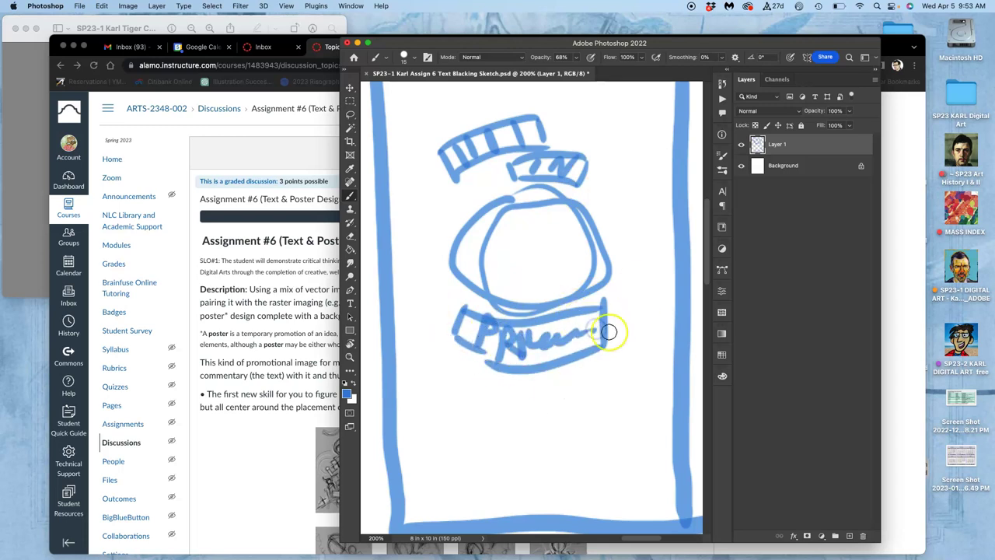
pyautogui.press('super+minus')
pyautogui.press('super+minus')
pyautogui.press('super+minus')
pyautogui.press('super+minus')
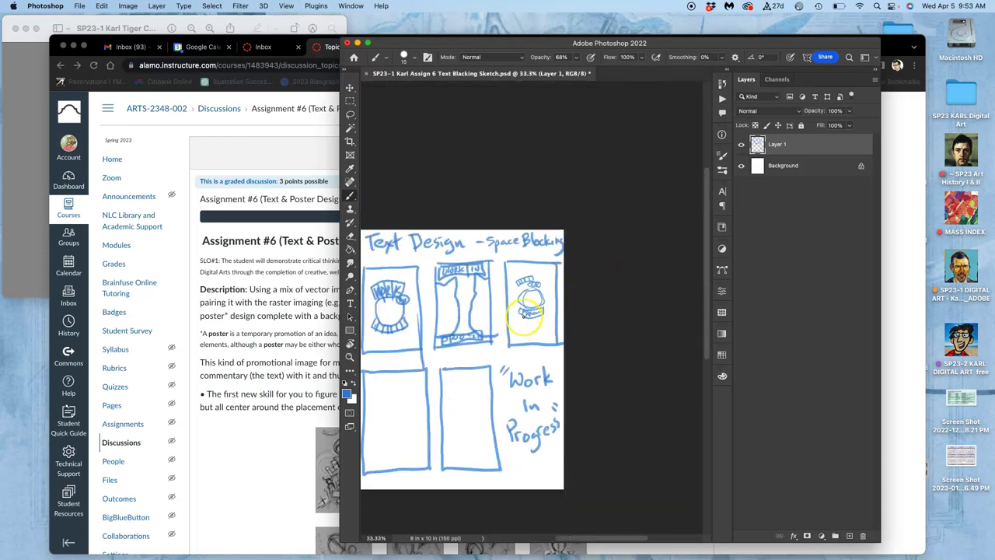
# Bring the lower thumbnails into view and widen the window for more canvas.
pyautogui.hscroll(-5, 500, 325)
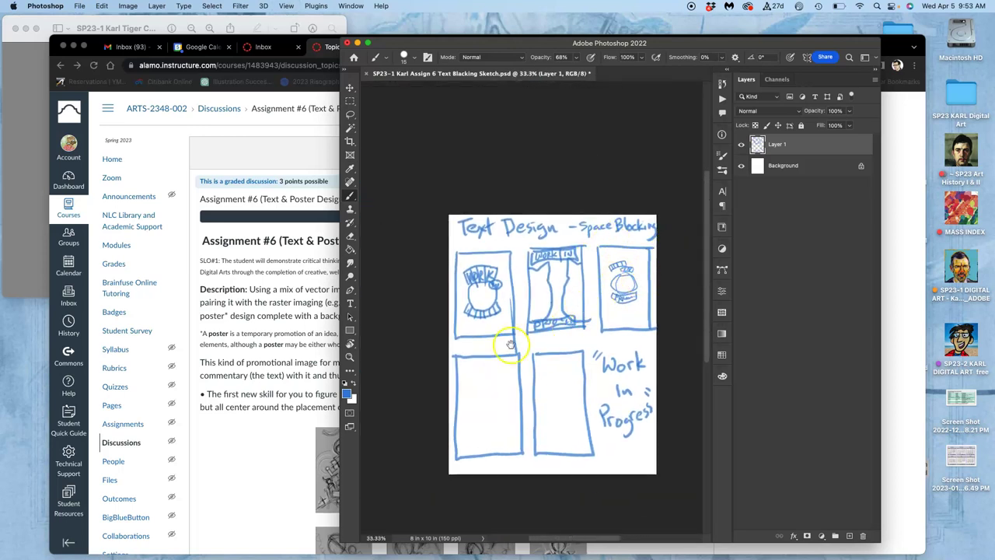
pyautogui.press('super+equal')
pyautogui.press('super+equal')
pyautogui.press('super+equal')
pyautogui.press('super+equal')
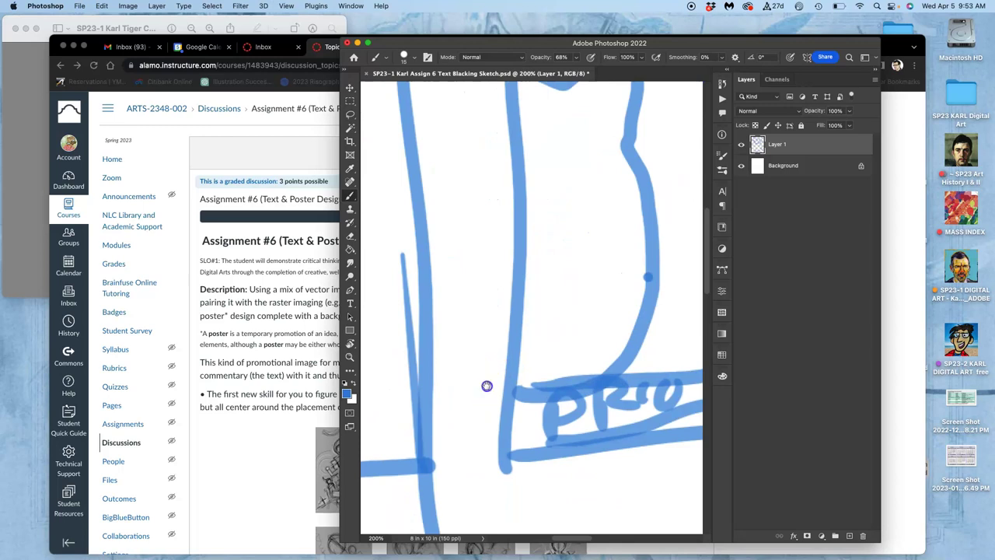
pyautogui.moveTo(487, 382); pyautogui.dragTo(533, 299)
pyautogui.scroll(-10, 533, 300)
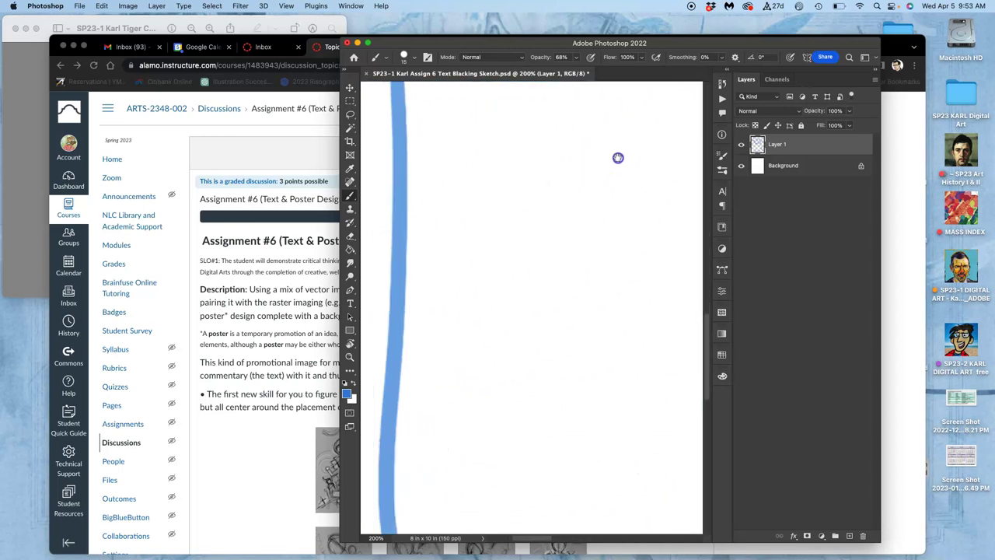
pyautogui.press('super+minus')
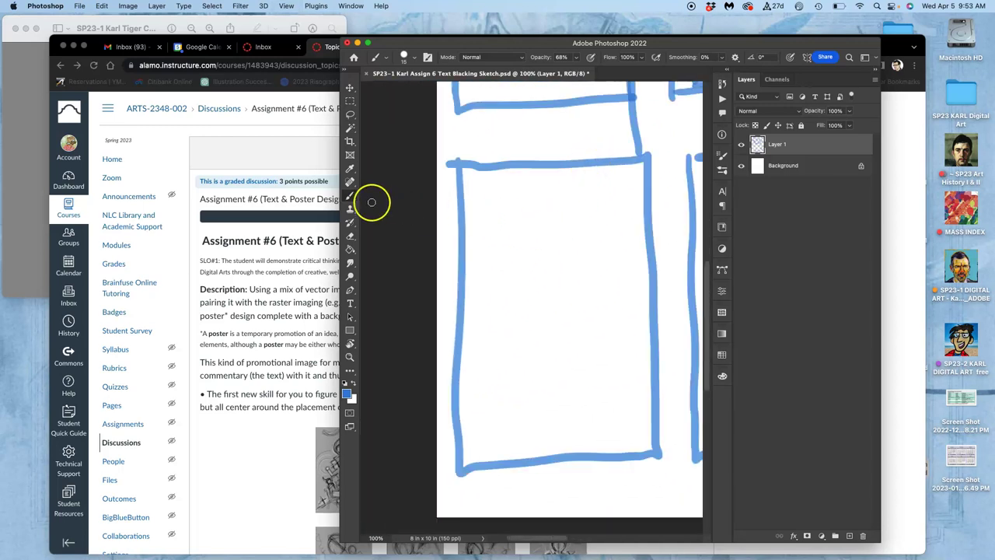
pyautogui.moveTo(340, 210); pyautogui.dragTo(188, 225)
# Draw a quartered circle in the empty lower-left frame with blocks above and below.
pyautogui.moveTo(397, 250); pyautogui.dragTo(400, 368)
pyautogui.moveTo(350, 297)
pyautogui.mouseDown()
pyautogui.moveTo(458, 297)
pyautogui.moveTo(384, 243)
pyautogui.moveTo(341, 281)
pyautogui.moveTo(371, 352)
pyautogui.moveTo(458, 285)
pyautogui.mouseUp()
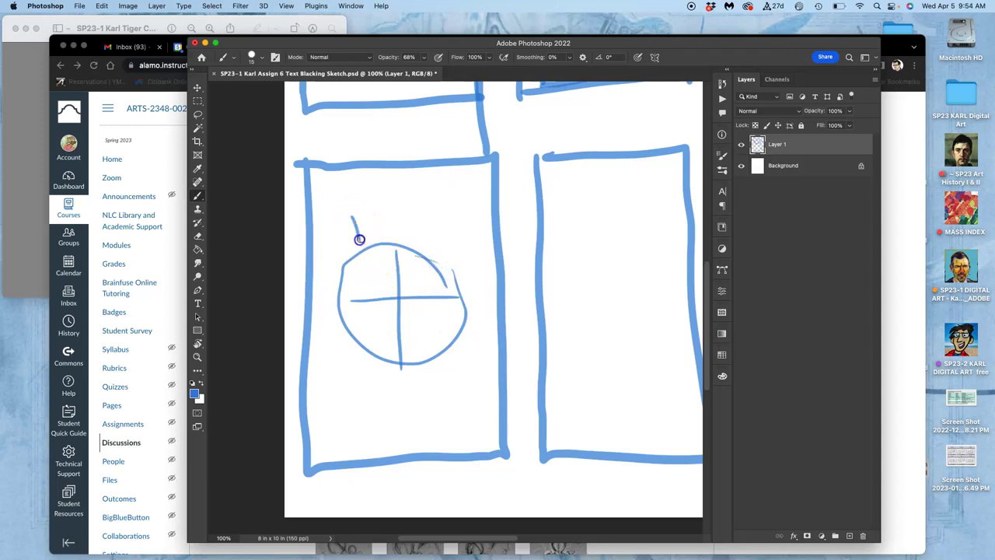
pyautogui.moveTo(359, 240)
pyautogui.mouseDown()
pyautogui.moveTo(378, 204)
pyautogui.moveTo(444, 206)
pyautogui.mouseUp()
pyautogui.moveTo(358, 242); pyautogui.dragTo(447, 234)
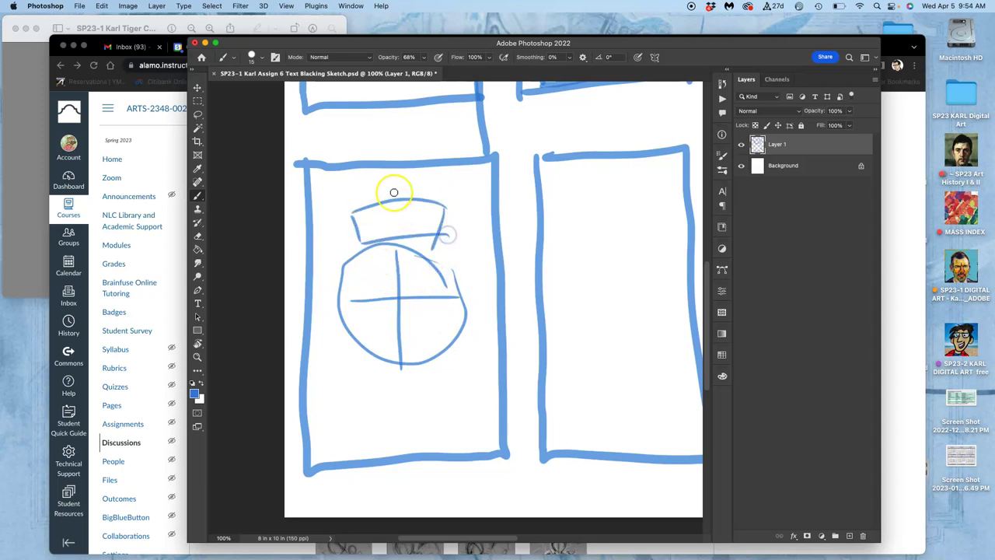
pyautogui.moveTo(400, 384)
pyautogui.mouseDown()
pyautogui.moveTo(352, 372)
pyautogui.moveTo(363, 396)
pyautogui.moveTo(462, 385)
pyautogui.mouseUp()
pyautogui.moveTo(361, 372); pyautogui.dragTo(459, 359)
pyautogui.moveTo(405, 375); pyautogui.dragTo(402, 400)
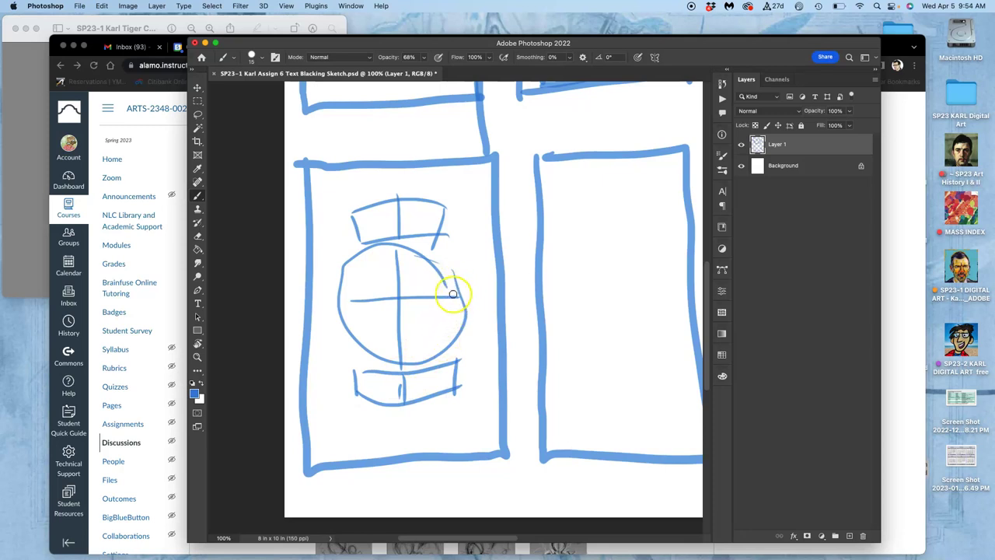
pyautogui.moveTo(453, 292); pyautogui.dragTo(444, 244)
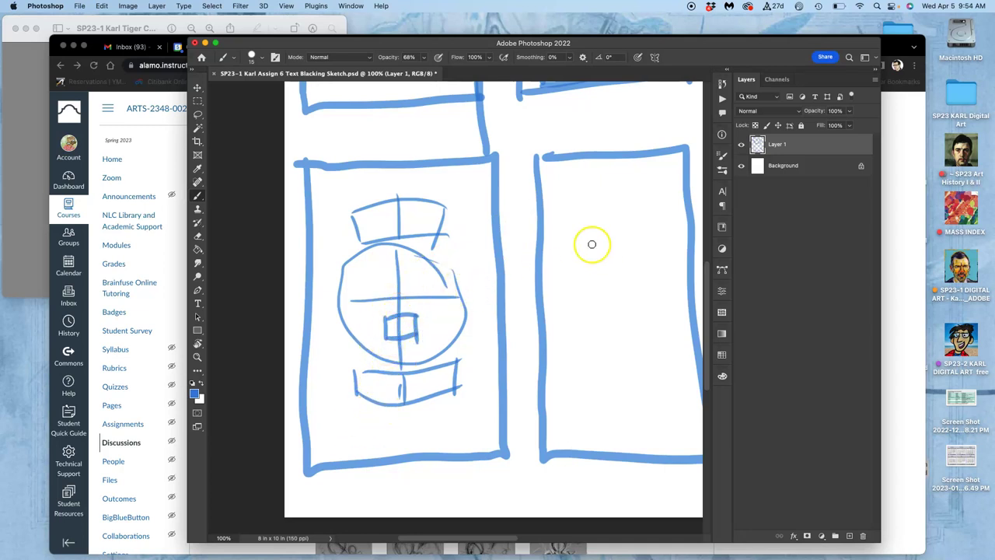
# Add stripes to the top and bottom blocks and reshape the circle's upper-right curve.
pyautogui.moveTo(422, 203); pyautogui.dragTo(421, 225)
pyautogui.click(402, 319)
pyautogui.moveTo(365, 375)
pyautogui.mouseDown()
pyautogui.moveTo(364, 403)
pyautogui.moveTo(389, 403)
pyautogui.mouseUp()
pyautogui.moveTo(427, 365)
pyautogui.mouseDown()
pyautogui.moveTo(427, 397)
pyautogui.moveTo(444, 393)
pyautogui.mouseUp()
pyautogui.click(449, 255)
pyautogui.moveTo(433, 268); pyautogui.dragTo(450, 287)
pyautogui.click(383, 225)
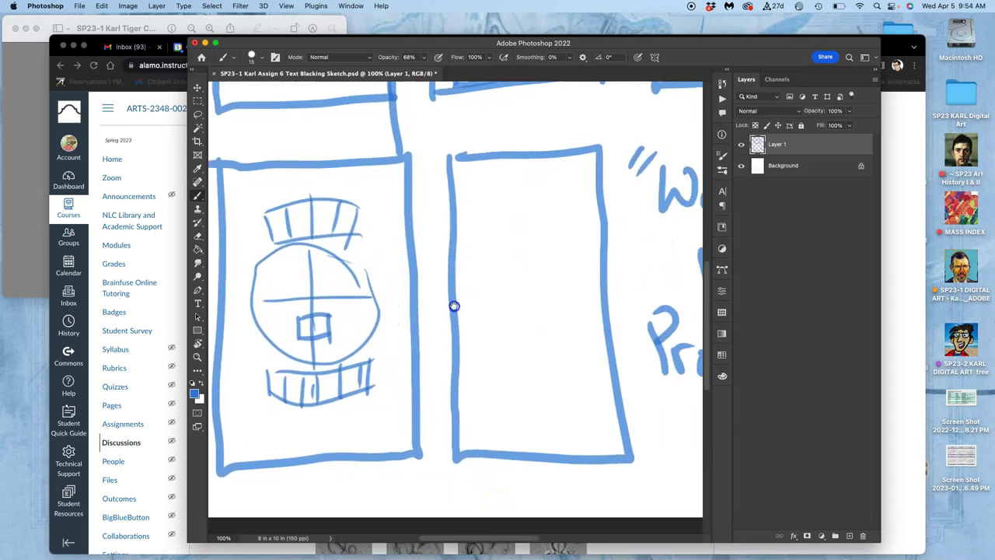
# In the next empty frame, draw a tall WORK column beside a circle with a block below.
pyautogui.moveTo(445, 303); pyautogui.dragTo(431, 295)
pyautogui.moveTo(452, 183)
pyautogui.mouseDown()
pyautogui.moveTo(467, 343)
pyautogui.moveTo(440, 314)
pyautogui.moveTo(440, 357)
pyautogui.moveTo(473, 356)
pyautogui.mouseUp()
pyautogui.moveTo(439, 200)
pyautogui.mouseDown()
pyautogui.moveTo(452, 196)
pyautogui.moveTo(449, 222)
pyautogui.mouseUp()
pyautogui.moveTo(450, 252); pyautogui.dragTo(450, 264)
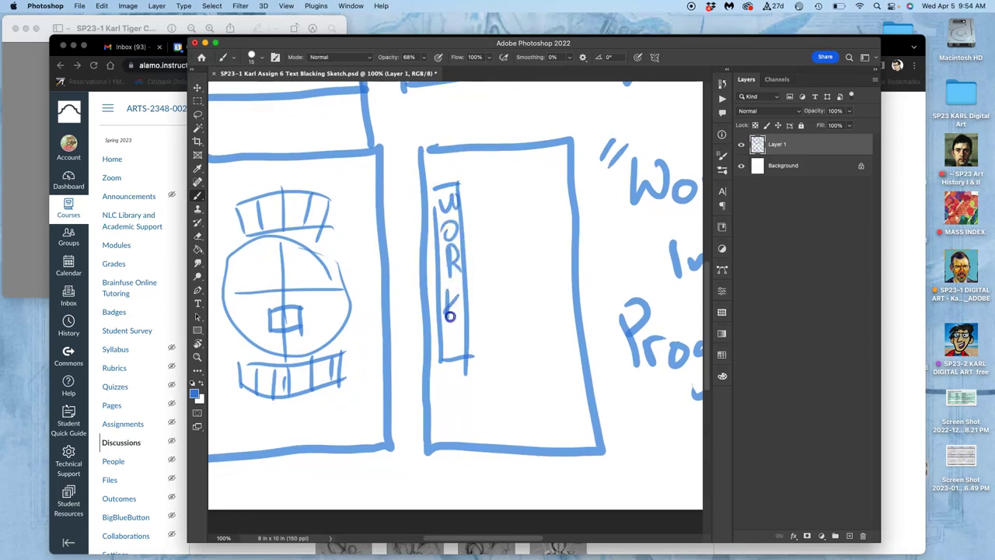
pyautogui.moveTo(498, 218)
pyautogui.mouseDown()
pyautogui.moveTo(496, 294)
pyautogui.moveTo(508, 222)
pyautogui.moveTo(515, 294)
pyautogui.moveTo(501, 224)
pyautogui.mouseUp()
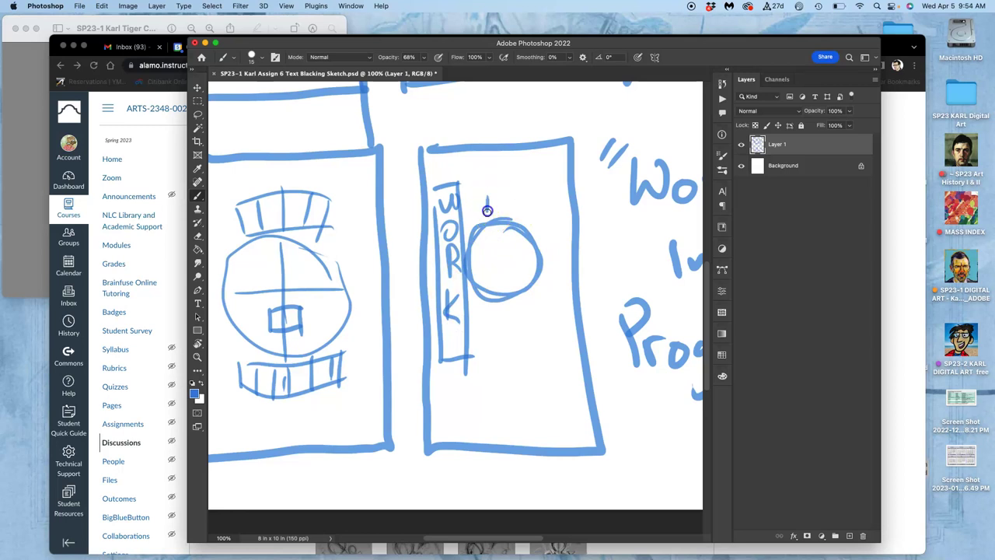
pyautogui.moveTo(491, 315); pyautogui.dragTo(491, 332)
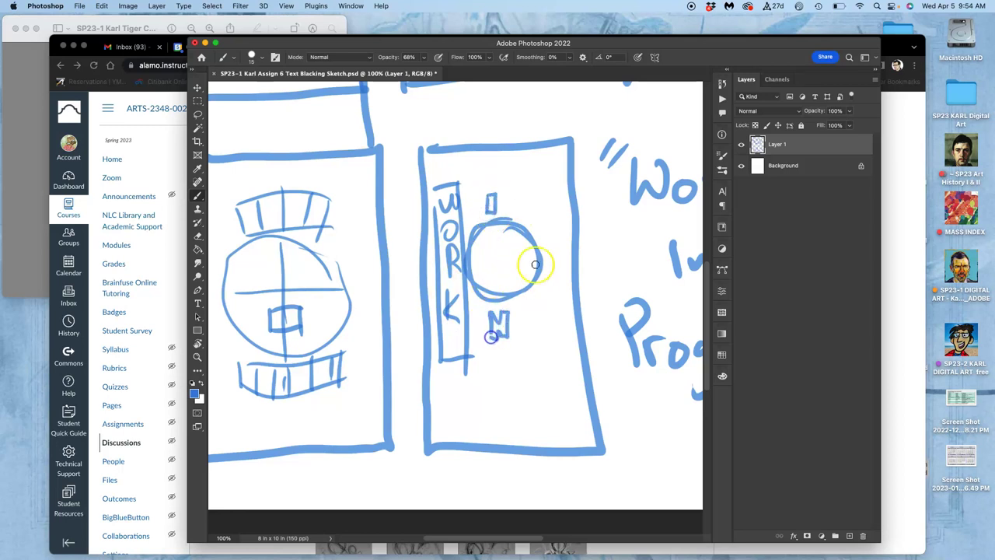
# Draw a tall PROG bar right of the circle and write WORK beside the thumbnail.
pyautogui.moveTo(536, 196); pyautogui.dragTo(569, 343)
pyautogui.moveTo(540, 196); pyautogui.dragTo(564, 337)
pyautogui.moveTo(539, 231); pyautogui.dragTo(555, 230)
pyautogui.moveTo(538, 285); pyautogui.dragTo(556, 281)
pyautogui.moveTo(537, 310); pyautogui.dragTo(557, 308)
pyautogui.moveTo(537, 341); pyautogui.dragTo(552, 333)
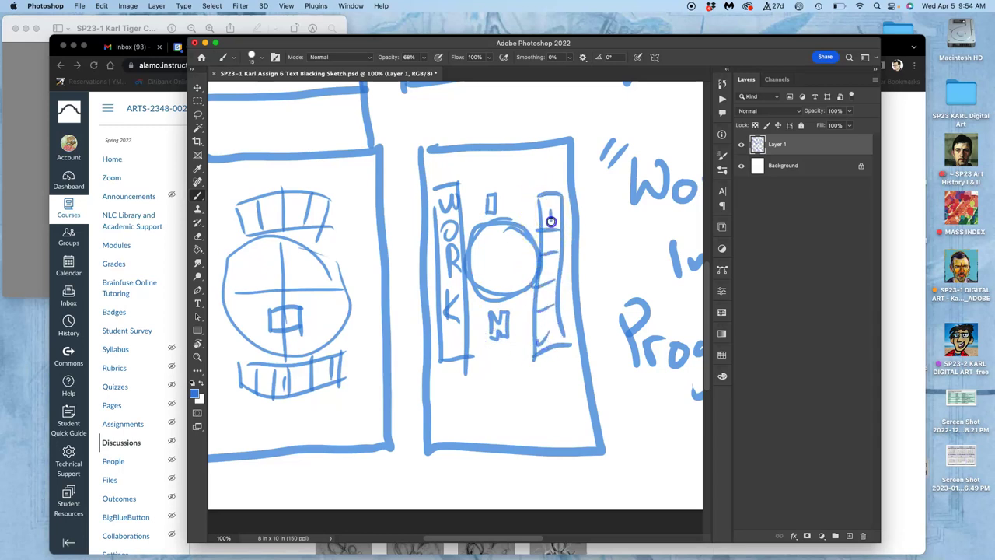
pyautogui.moveTo(547, 263); pyautogui.dragTo(556, 273)
pyautogui.moveTo(552, 262); pyautogui.dragTo(549, 301)
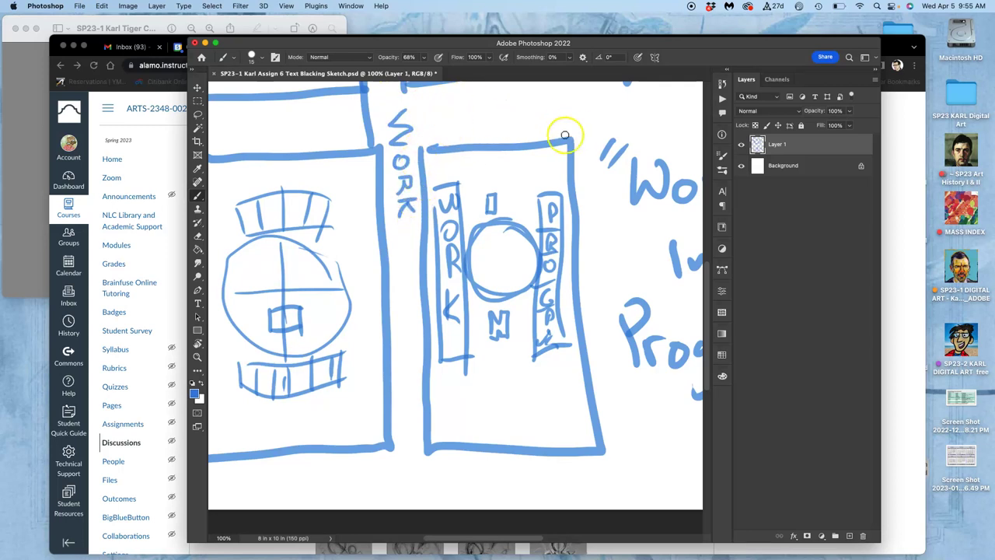
pyautogui.moveTo(573, 106)
pyautogui.mouseDown()
pyautogui.moveTo(581, 160)
pyautogui.moveTo(588, 148)
pyautogui.moveTo(593, 159)
pyautogui.moveTo(596, 185)
pyautogui.mouseUp()
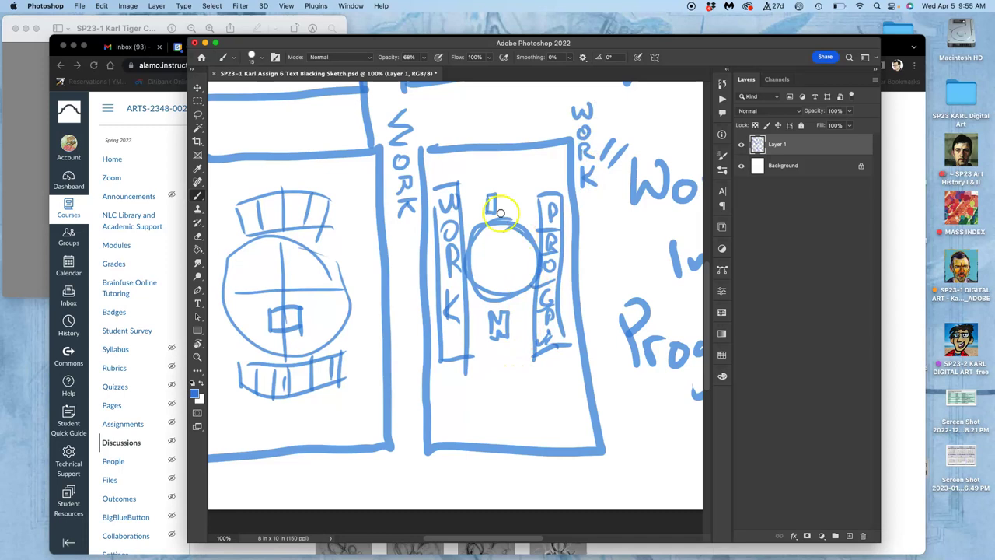
# Lasso the 'Work In Progress' note and delete it.
pyautogui.press('super+minus')
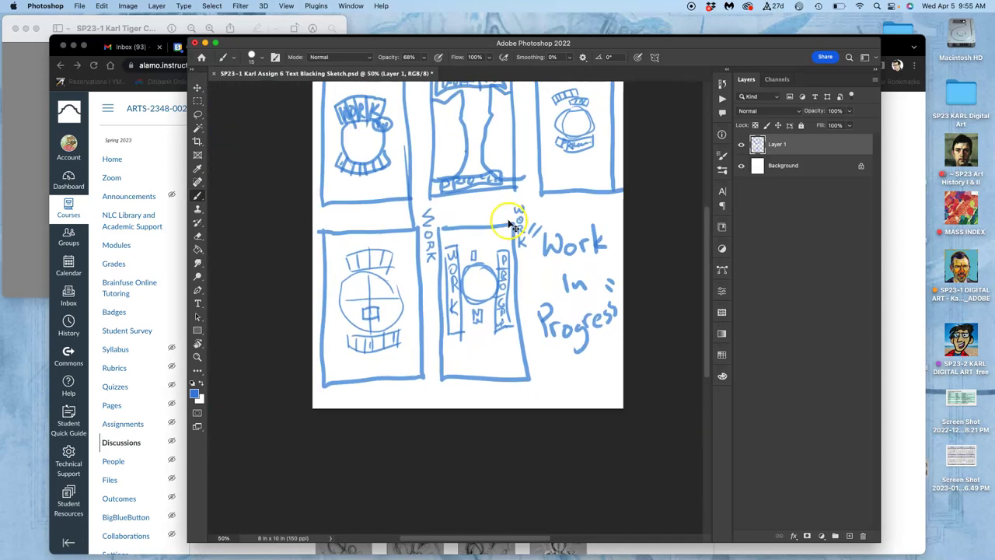
pyautogui.press('super+minus')
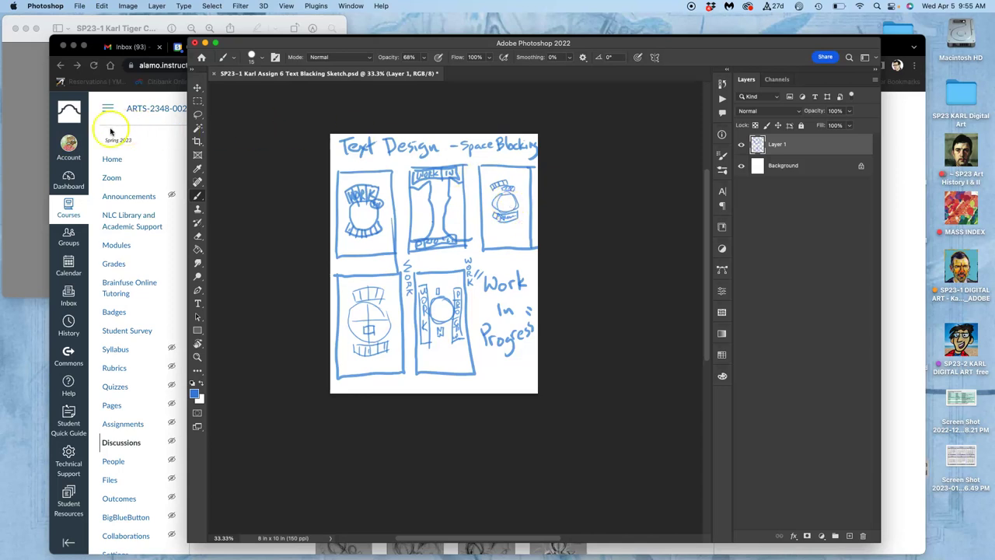
pyautogui.click(197, 115)
pyautogui.moveTo(504, 262); pyautogui.dragTo(486, 265)
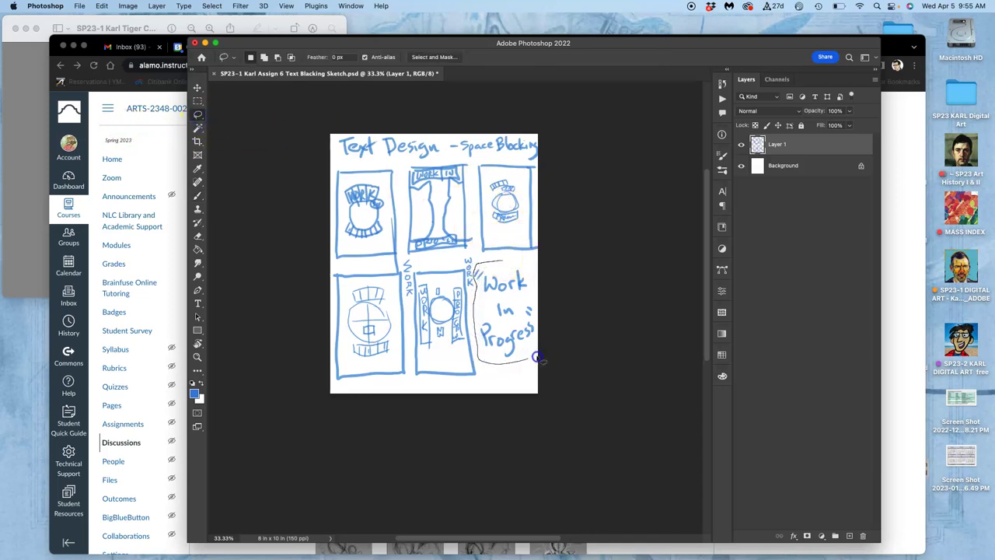
pyautogui.moveTo(547, 353); pyautogui.dragTo(536, 251)
pyautogui.press('Delete')
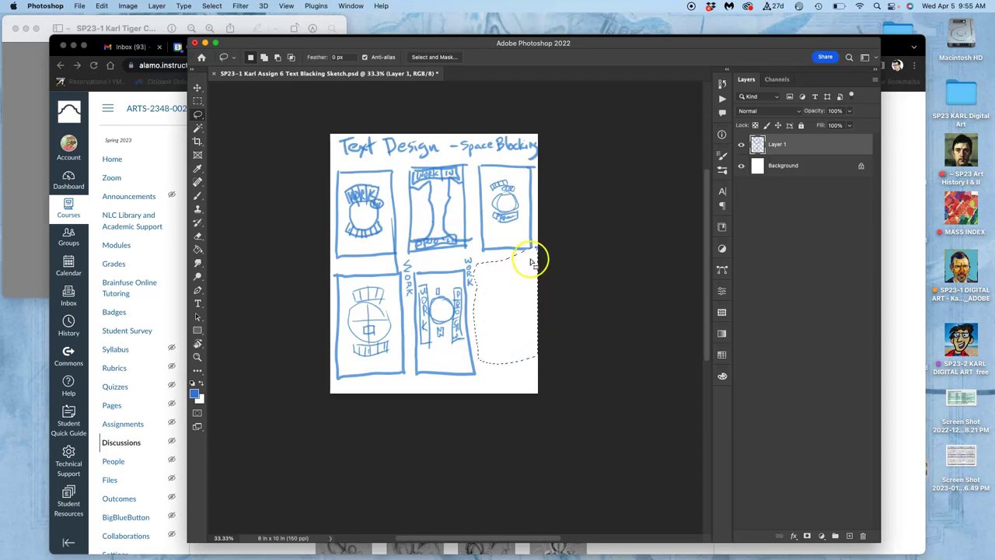
# Sketch a new rounded tiger-head outline in the cleared space with the brush.
pyautogui.press('super+equal')
pyautogui.press('super+equal')
pyautogui.press('super+equal')
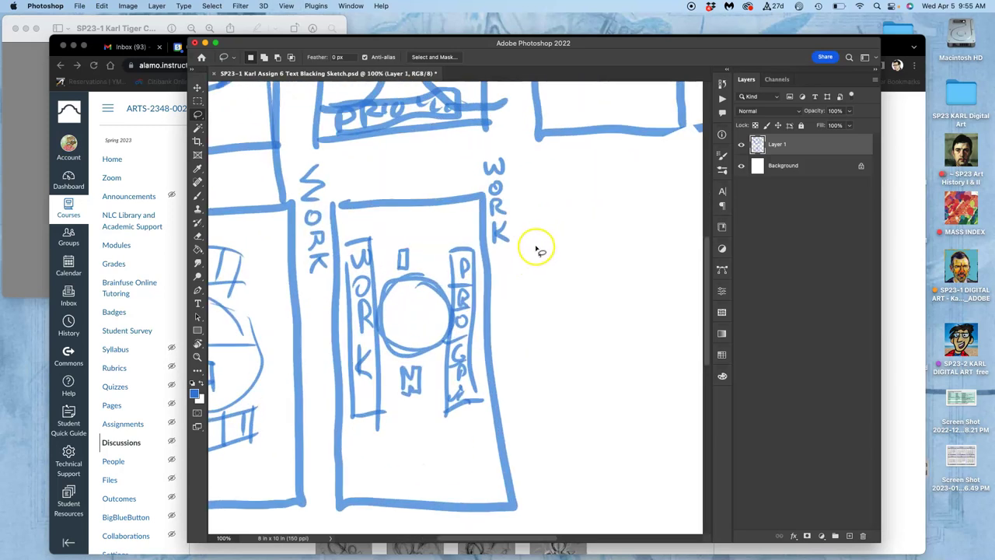
pyautogui.moveTo(539, 248); pyautogui.dragTo(391, 195)
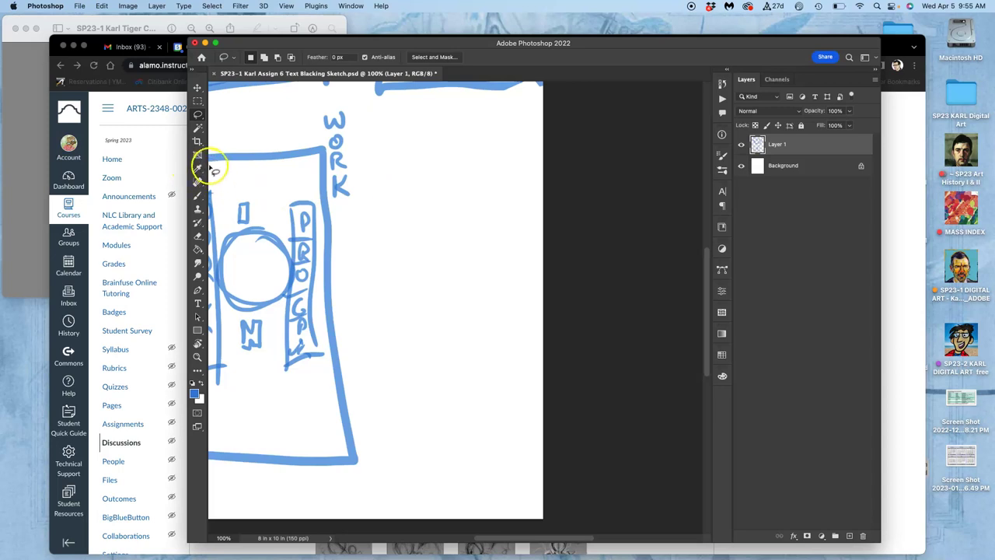
pyautogui.click(197, 194)
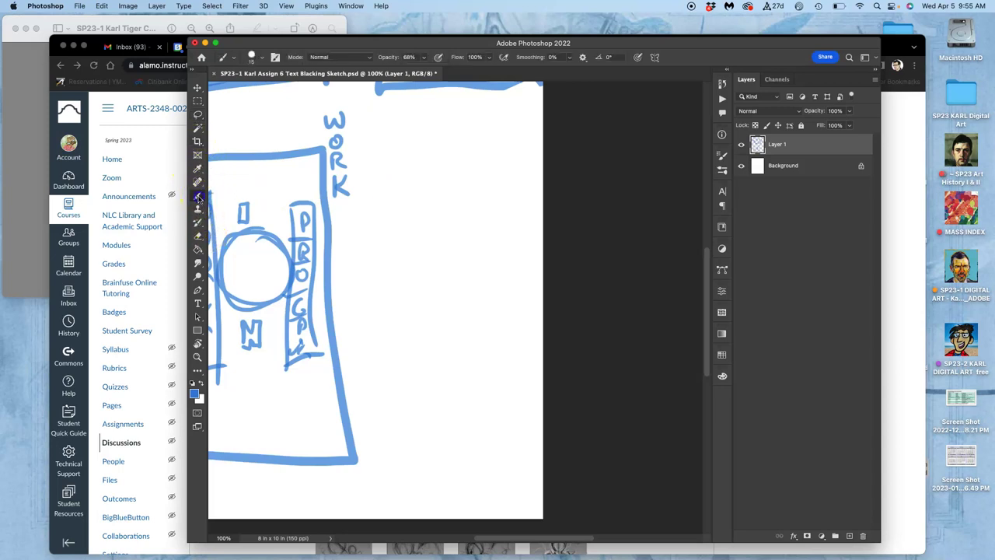
pyautogui.moveTo(401, 245)
pyautogui.mouseDown()
pyautogui.moveTo(409, 284)
pyautogui.moveTo(461, 317)
pyautogui.moveTo(511, 243)
pyautogui.mouseUp()
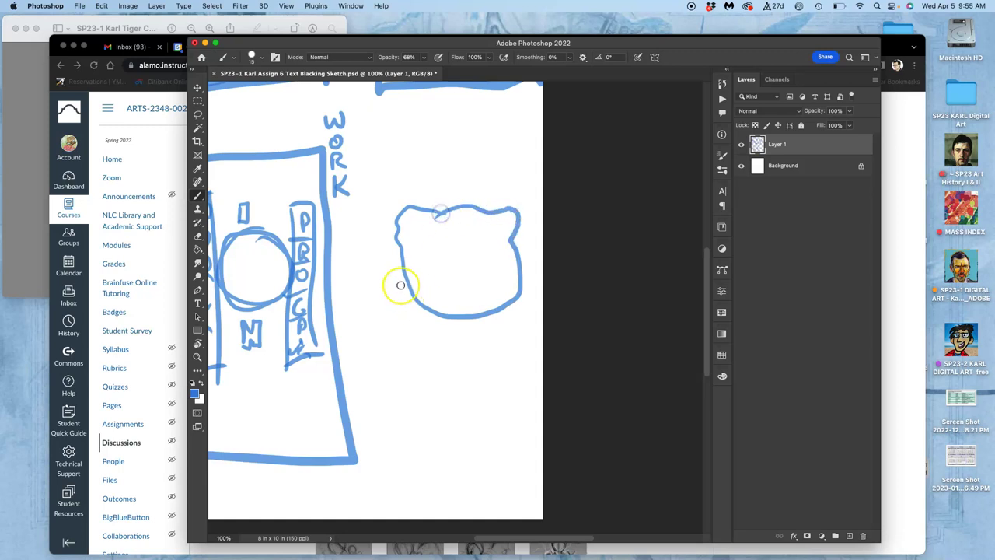